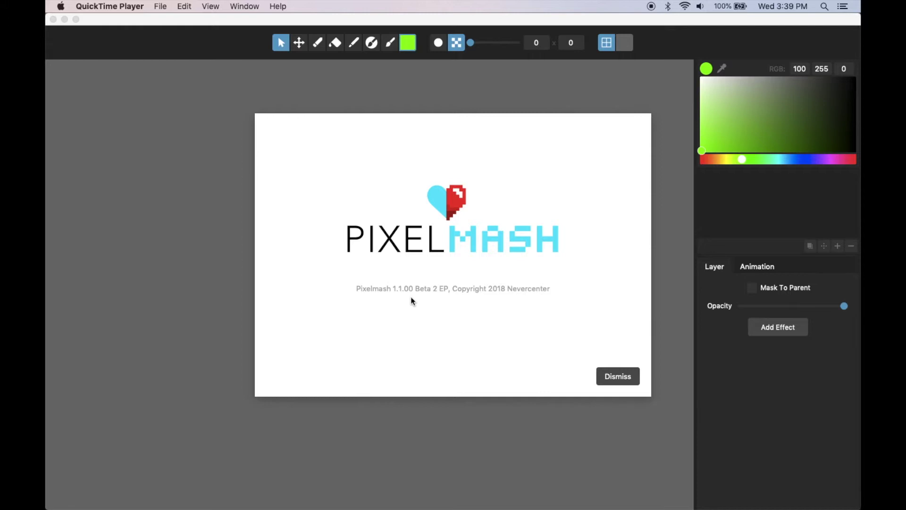
# Step: Dismiss the splash screen and start a new 64x64 project
pyautogui.click(610, 376)
pyautogui.click(346, 281)
pyautogui.press('Return')
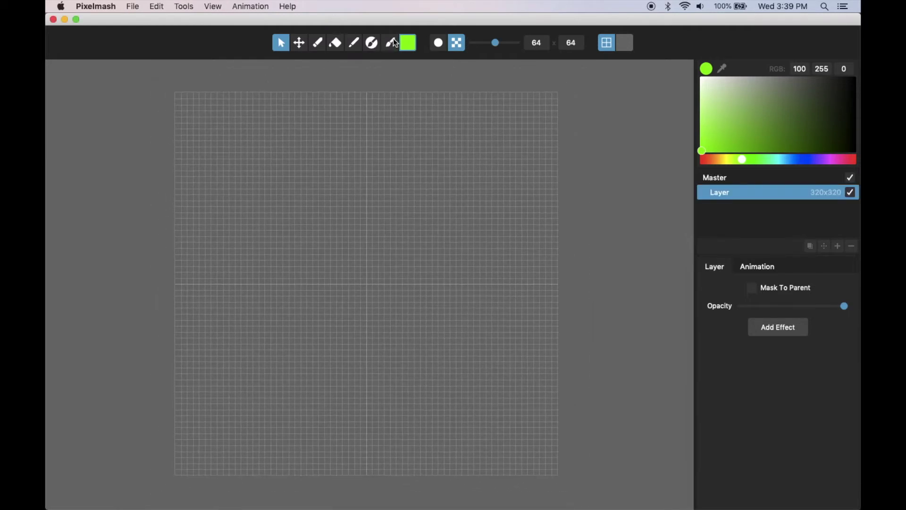
# Step: Paint a red blob in the canvas's upper left with the Brush
pyautogui.click(754, 268)
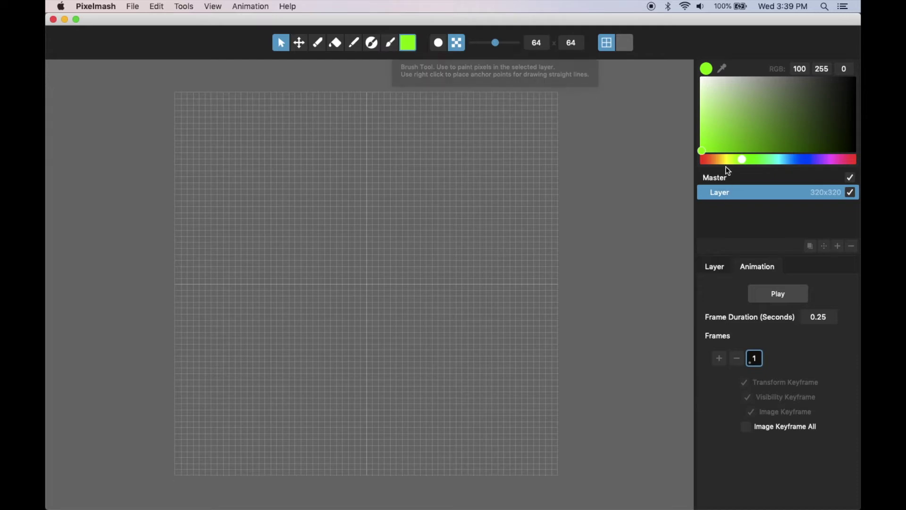
pyautogui.moveTo(743, 159); pyautogui.dragTo(693, 159)
pyautogui.click(391, 43)
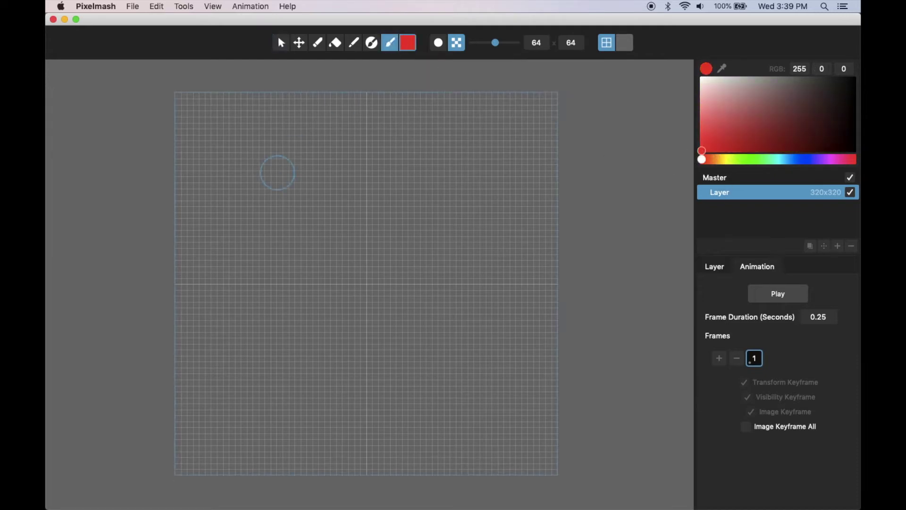
pyautogui.moveTo(255, 207)
pyautogui.mouseDown()
pyautogui.moveTo(295, 166)
pyautogui.moveTo(272, 217)
pyautogui.moveTo(269, 174)
pyautogui.moveTo(287, 205)
pyautogui.moveTo(295, 175)
pyautogui.moveTo(289, 215)
pyautogui.moveTo(257, 206)
pyautogui.moveTo(267, 163)
pyautogui.moveTo(283, 144)
pyautogui.mouseUp()
# Step: Rename the layer to 'Red ball'
pyautogui.doubleClick(746, 194)
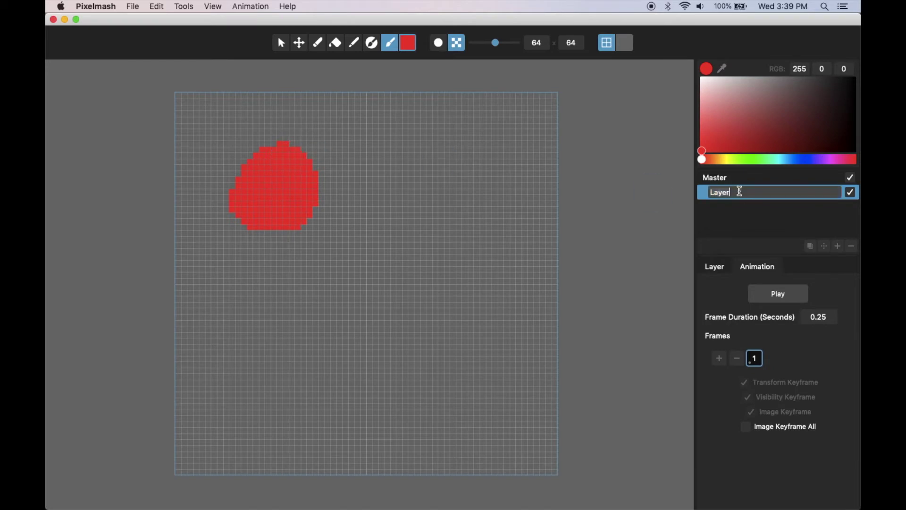
pyautogui.write('Red ball')
pyautogui.press('Return')
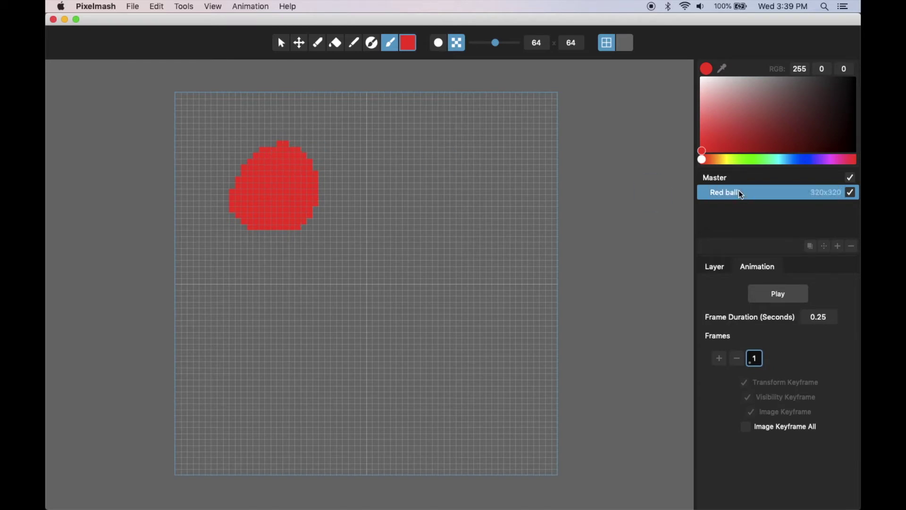
# Step: Add Auto Shade and a black Outline effect to the ball and round out its edges
pyautogui.click(729, 267)
pyautogui.click(778, 329)
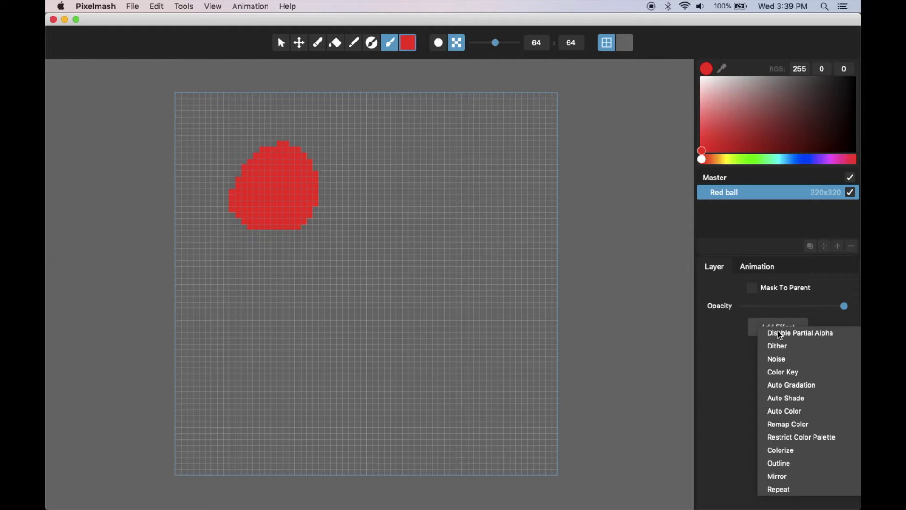
pyautogui.click(785, 396)
pyautogui.click(781, 328)
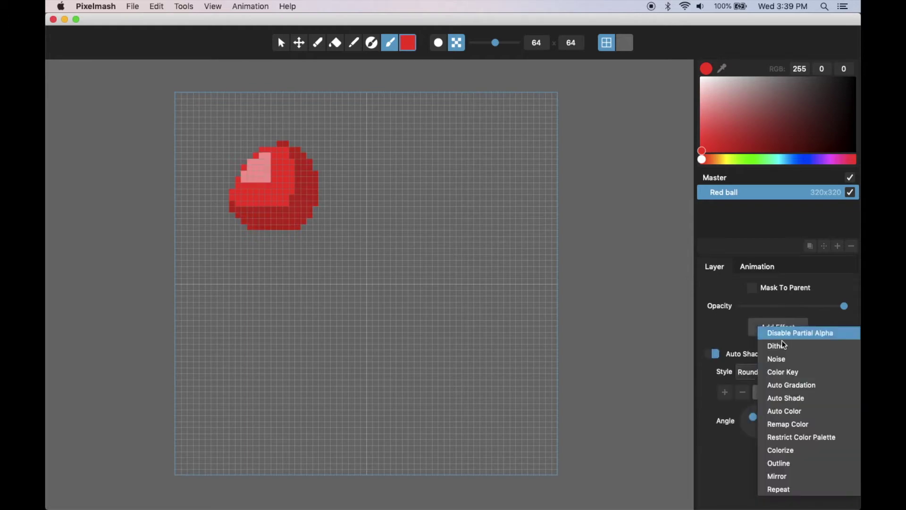
pyautogui.click(795, 464)
pyautogui.moveTo(263, 177)
pyautogui.mouseDown()
pyautogui.moveTo(266, 158)
pyautogui.moveTo(243, 164)
pyautogui.moveTo(242, 185)
pyautogui.moveTo(254, 195)
pyautogui.moveTo(251, 157)
pyautogui.moveTo(267, 143)
pyautogui.moveTo(287, 152)
pyautogui.moveTo(303, 194)
pyautogui.moveTo(277, 203)
pyautogui.mouseUp()
# Step: Add frames up to four and keyframe the ball moved to the lower centre on frame 4
pyautogui.click(300, 42)
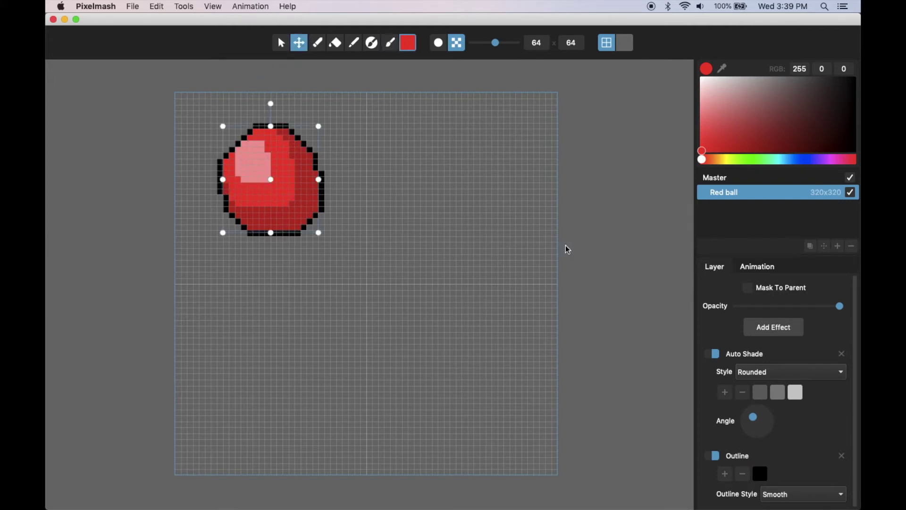
pyautogui.click(751, 267)
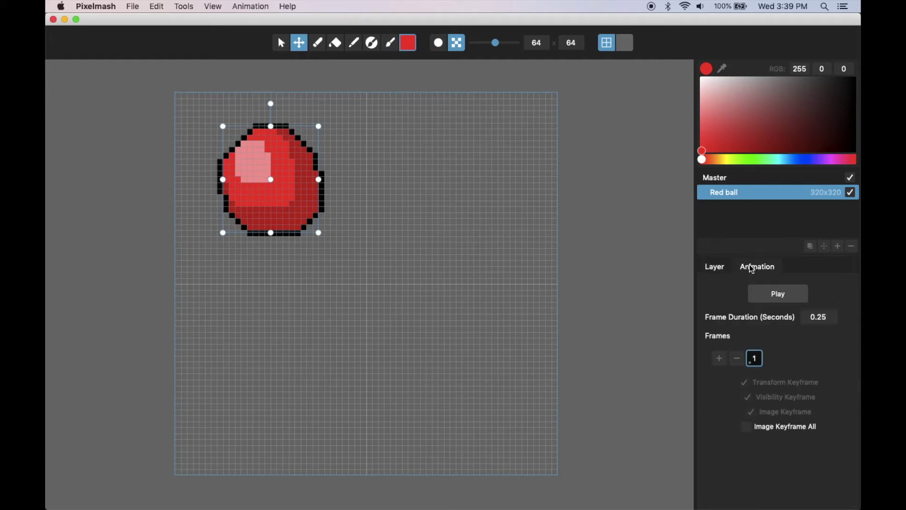
pyautogui.click(720, 359)
pyautogui.click(720, 359)
pyautogui.click(720, 359)
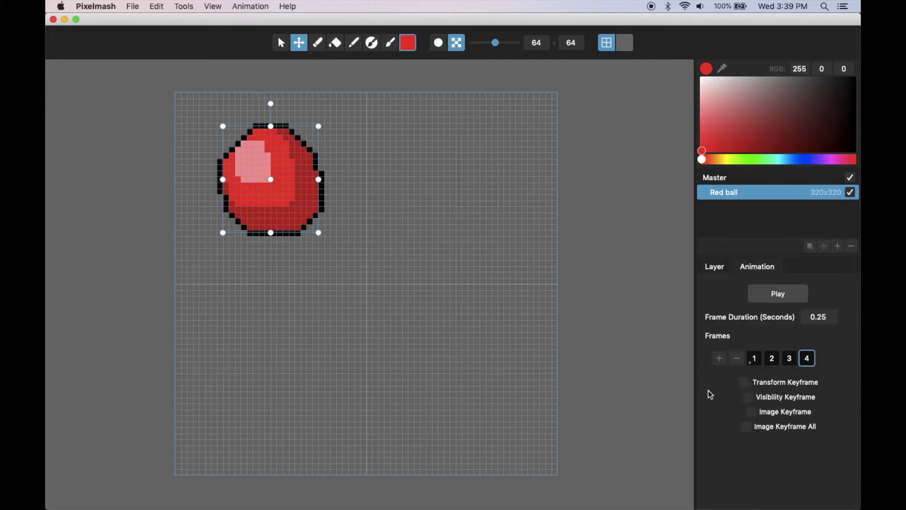
pyautogui.click(744, 382)
pyautogui.moveTo(297, 174); pyautogui.dragTo(393, 360)
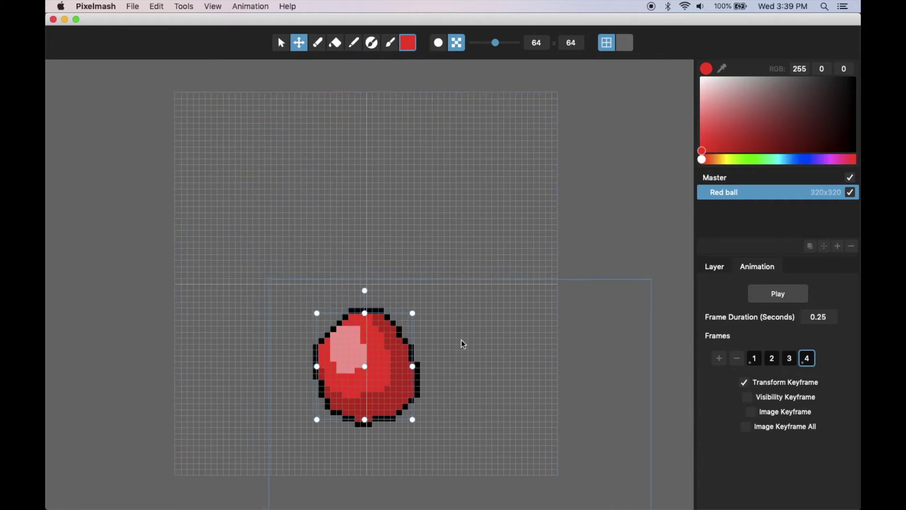
# Step: Extend to eight frames, move the ball to the upper right on frame 8, and play
pyautogui.click(719, 359)
pyautogui.click(719, 359)
pyautogui.click(719, 359)
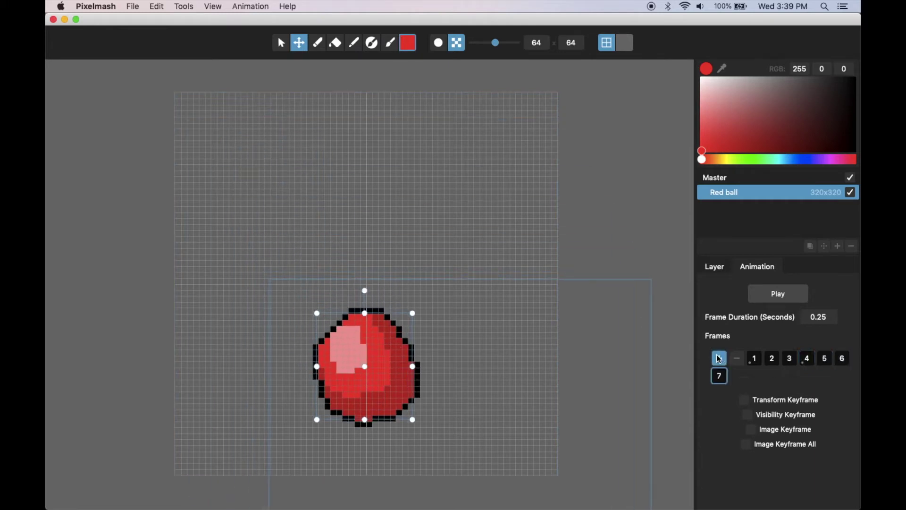
pyautogui.click(720, 359)
pyautogui.moveTo(388, 370); pyautogui.dragTo(505, 198)
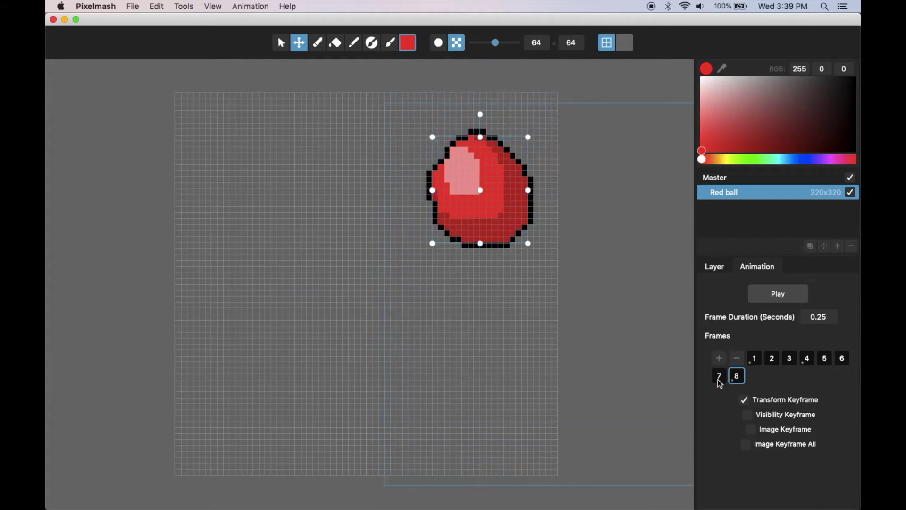
pyautogui.press('super+p')
# Step: Remove the extra frames back to four and preview the animation again
pyautogui.click(736, 360)
pyautogui.click(737, 360)
pyautogui.click(737, 360)
pyautogui.click(737, 360)
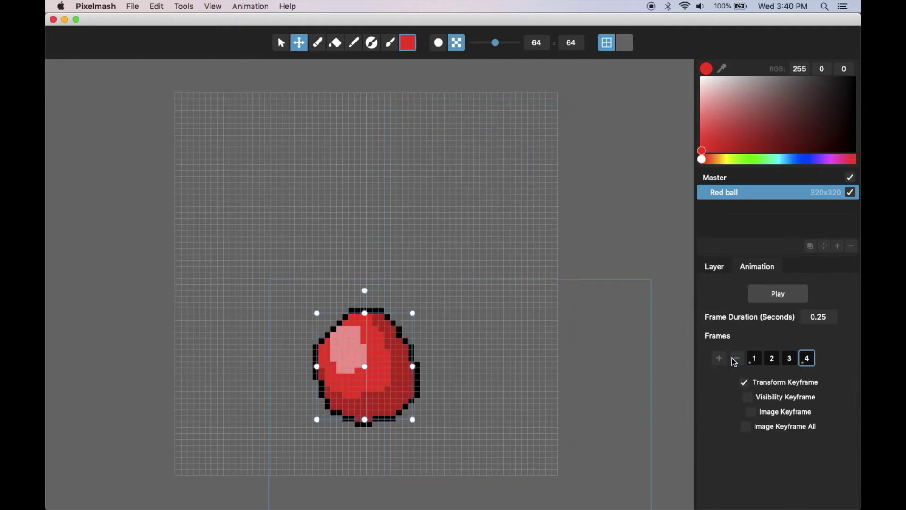
pyautogui.press('super+p')
# Step: Pick green and add a new layer named 'Numbers' above Red ball
pyautogui.click(751, 160)
pyautogui.click(838, 246)
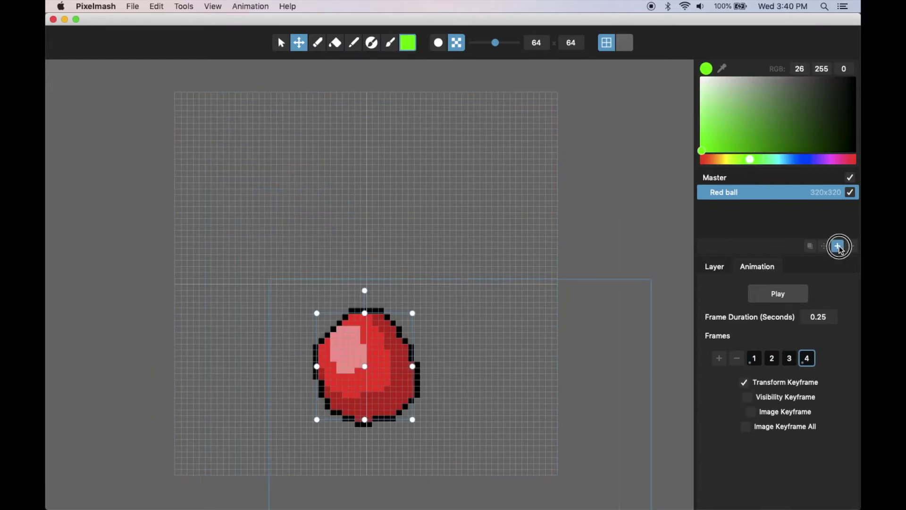
pyautogui.doubleClick(729, 193)
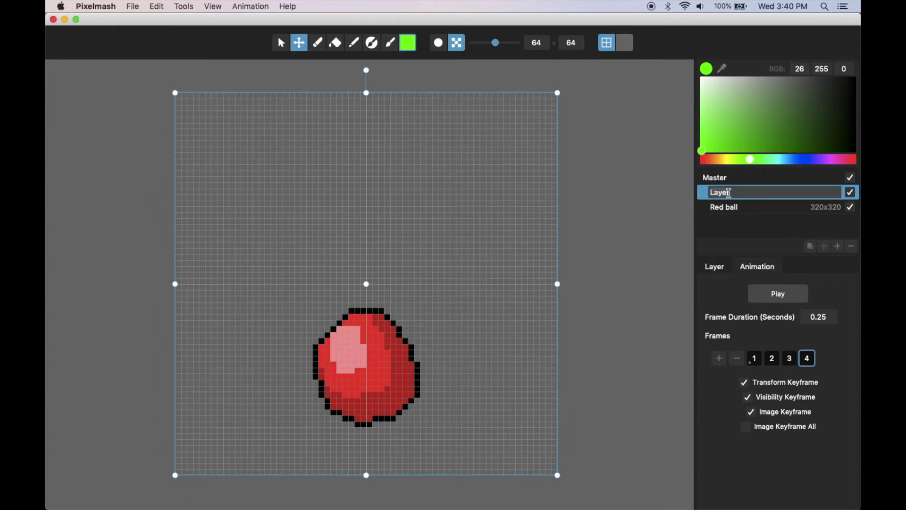
pyautogui.write('Numbers')
pyautogui.press('Return')
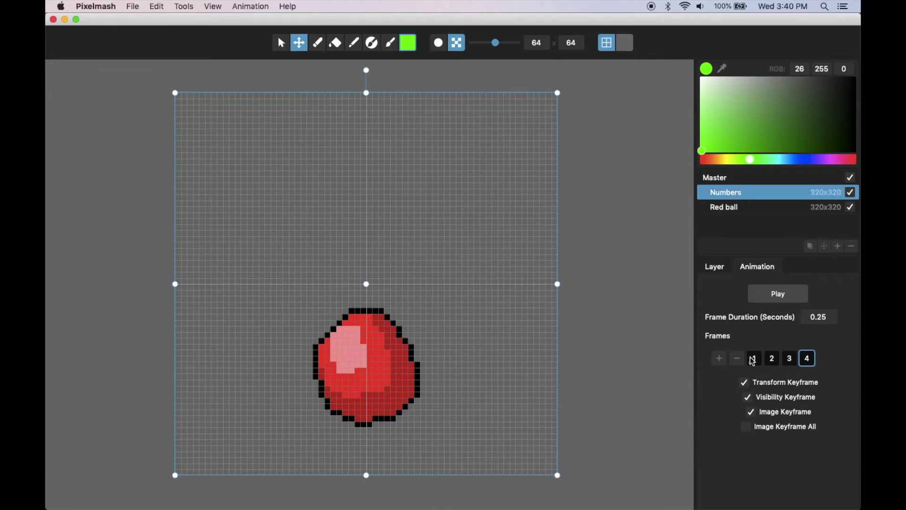
# Step: Paint green digits 1 and 2 on frames 1 and 2
pyautogui.click(755, 358)
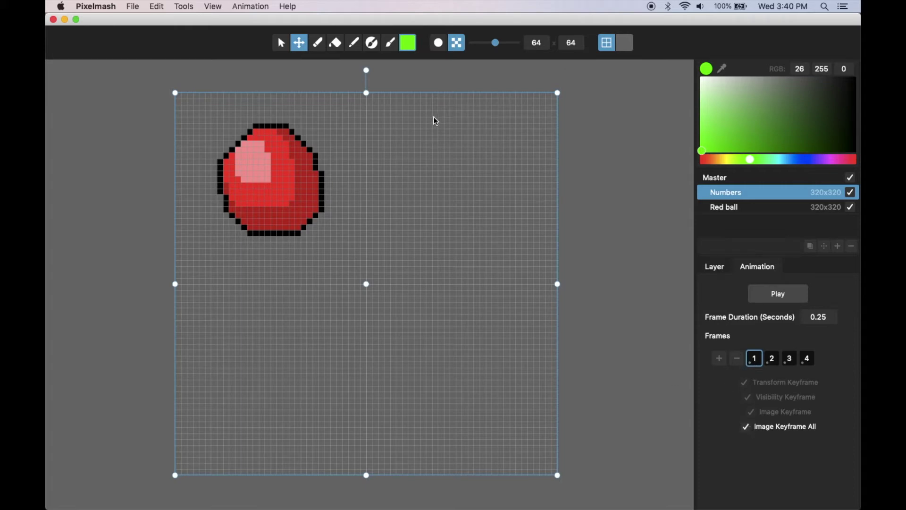
pyautogui.click(388, 47)
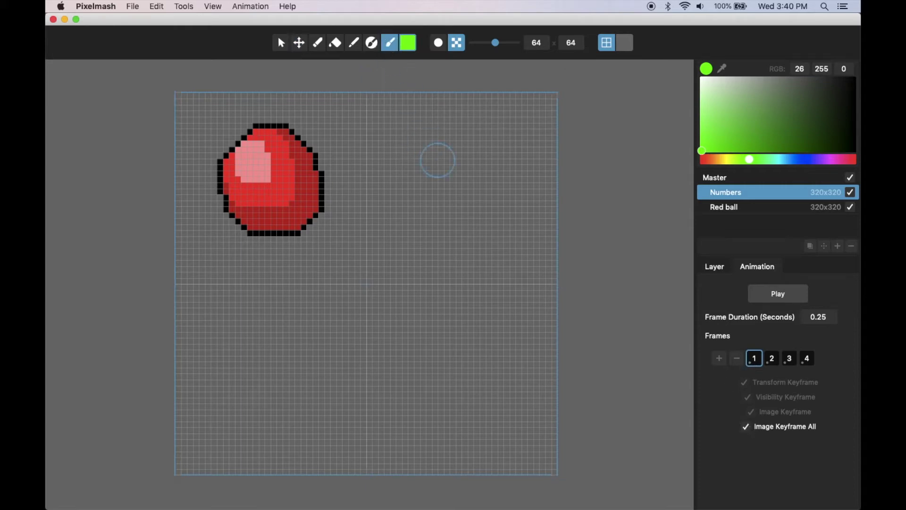
pyautogui.scroll(-4, 437, 160)
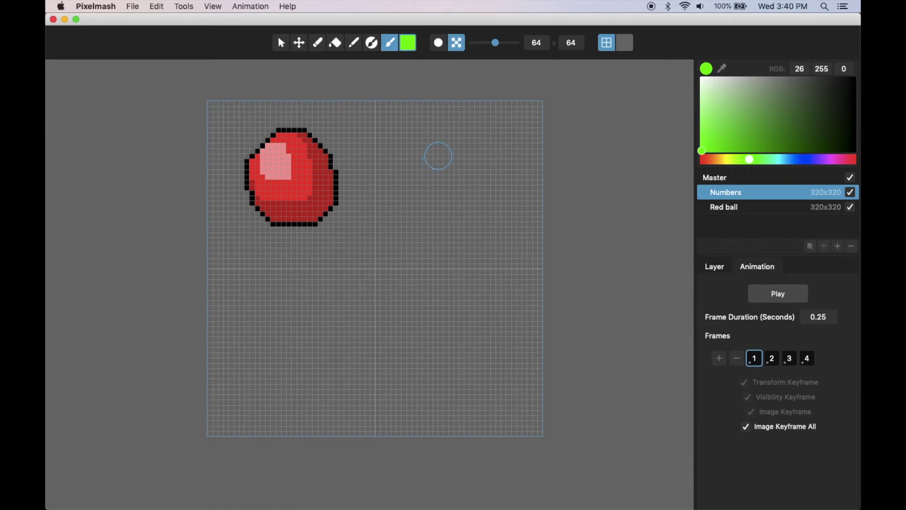
pyautogui.moveTo(450, 141); pyautogui.dragTo(449, 244)
pyautogui.press('super+Right')
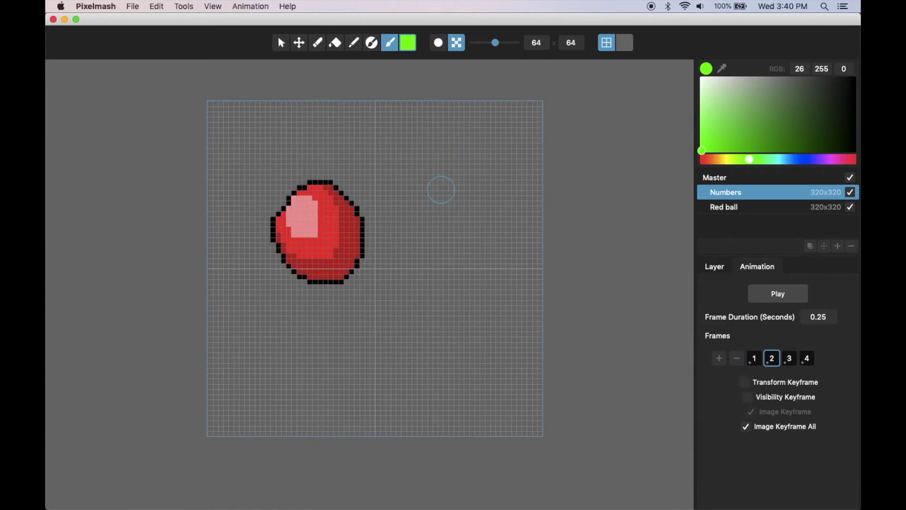
pyautogui.moveTo(410, 157)
pyautogui.mouseDown()
pyautogui.moveTo(479, 163)
pyautogui.moveTo(441, 231)
pyautogui.moveTo(495, 231)
pyautogui.mouseUp()
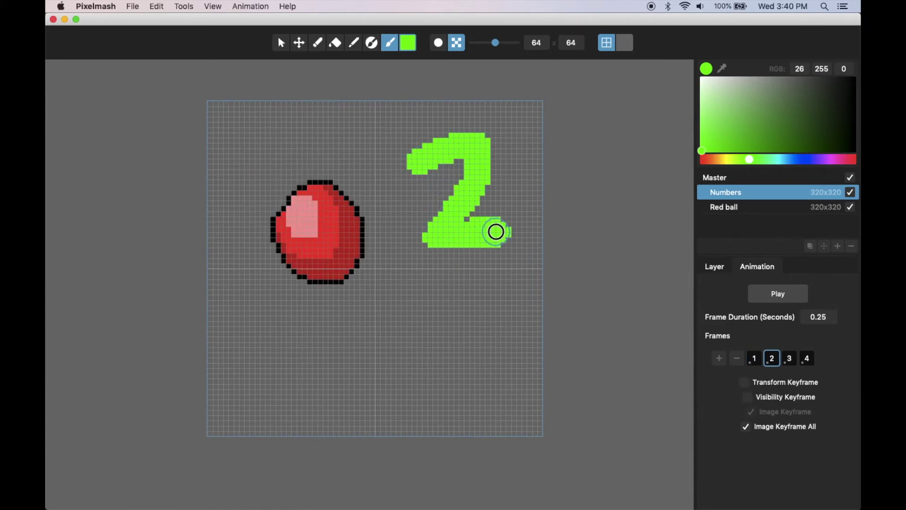
# Step: Paint digits 3 and 4 on frames 3 and 4, then play the animation to check
pyautogui.press('super+Right')
pyautogui.moveTo(427, 140)
pyautogui.mouseDown()
pyautogui.moveTo(474, 154)
pyautogui.moveTo(463, 175)
pyautogui.moveTo(465, 224)
pyautogui.moveTo(431, 236)
pyautogui.mouseUp()
pyautogui.press('super+Right')
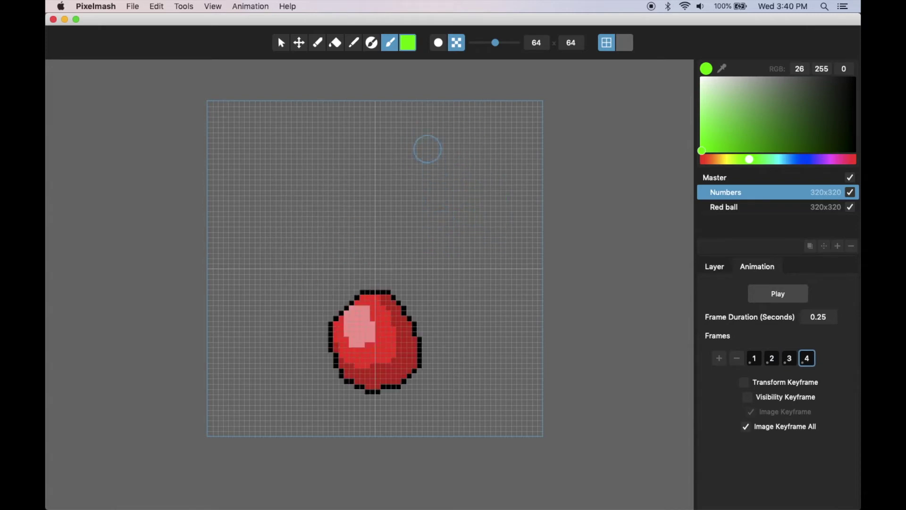
pyautogui.moveTo(428, 149)
pyautogui.mouseDown()
pyautogui.moveTo(426, 188)
pyautogui.moveTo(515, 187)
pyautogui.mouseUp()
pyautogui.moveTo(488, 146); pyautogui.dragTo(487, 225)
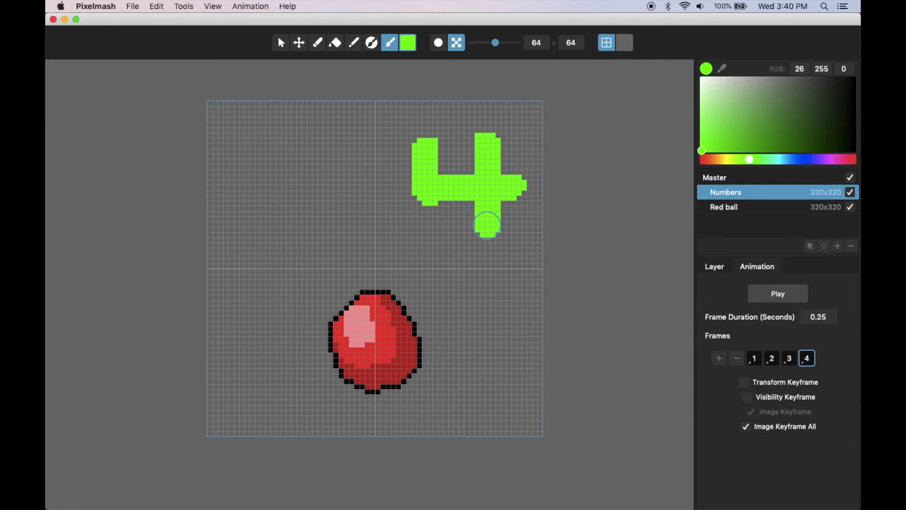
pyautogui.press('super+p')
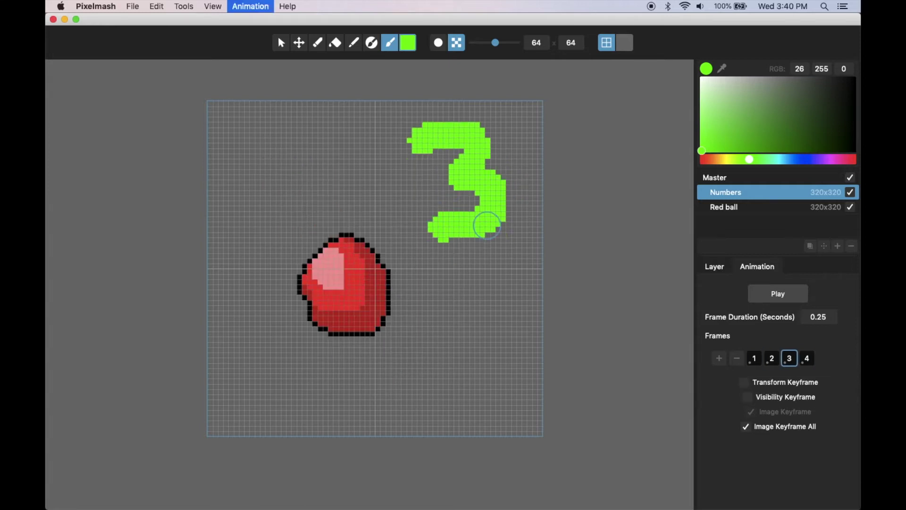
pyautogui.press('super+p')
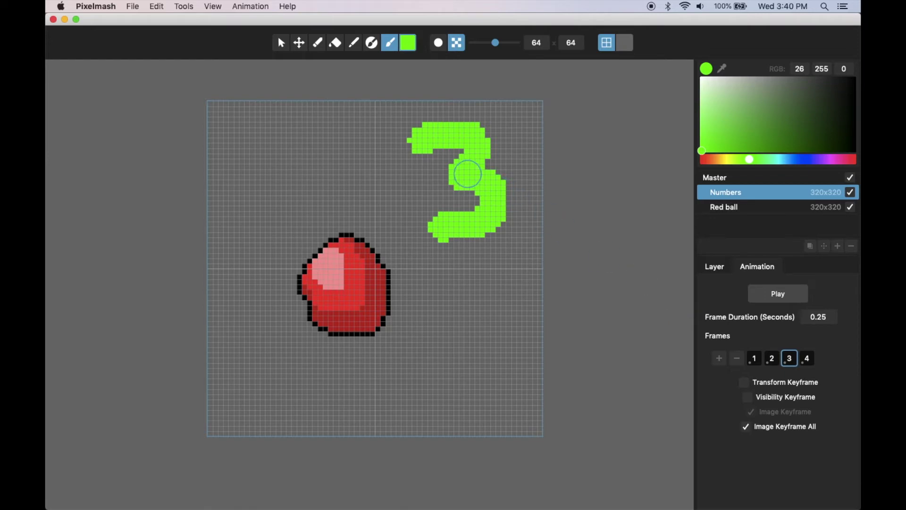
pyautogui.press('super+p')
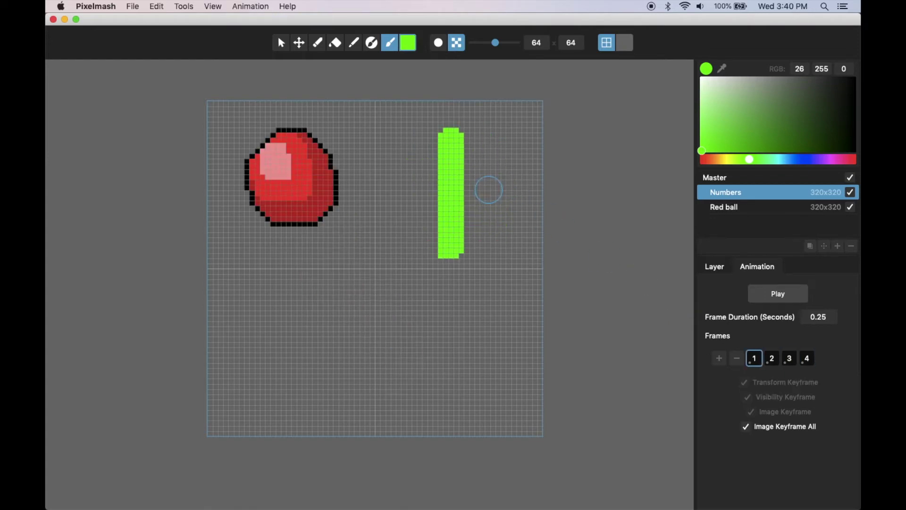
# Step: Paste the Red ball layer's effects onto the Numbers layer
pyautogui.click(745, 207)
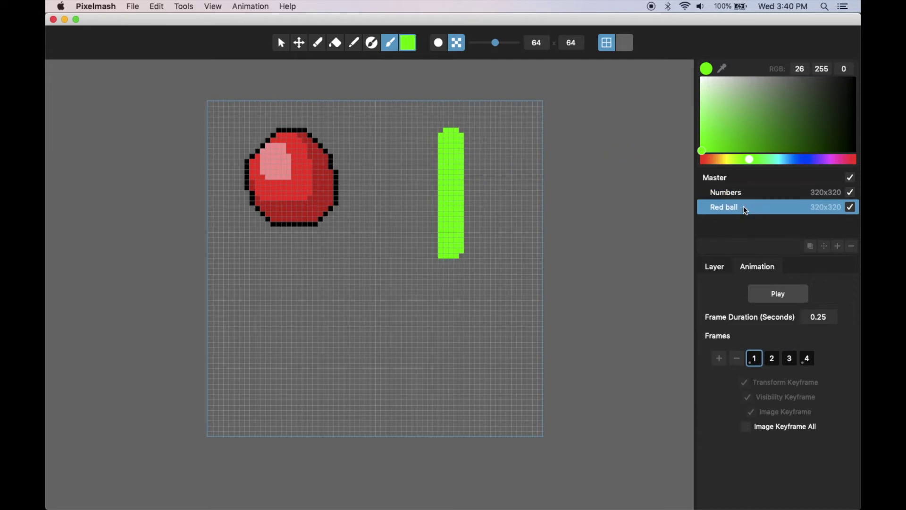
pyautogui.click(743, 192)
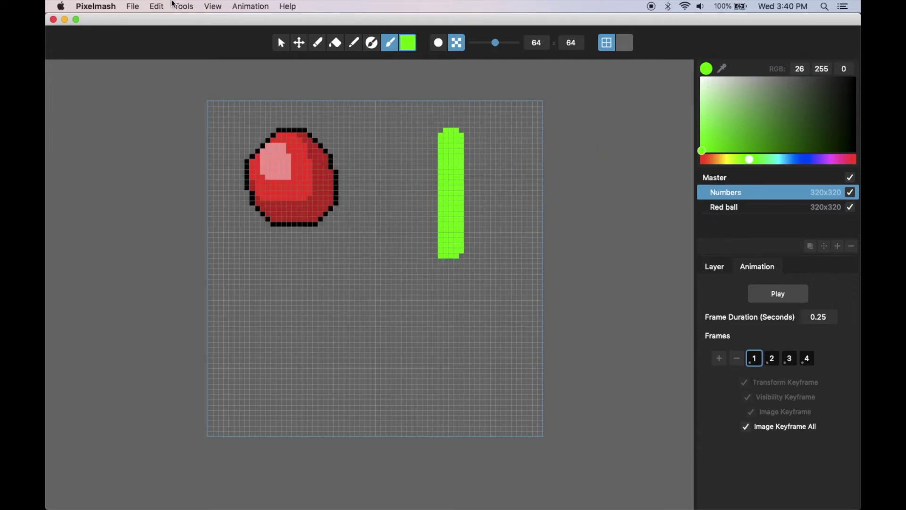
pyautogui.click(154, 6)
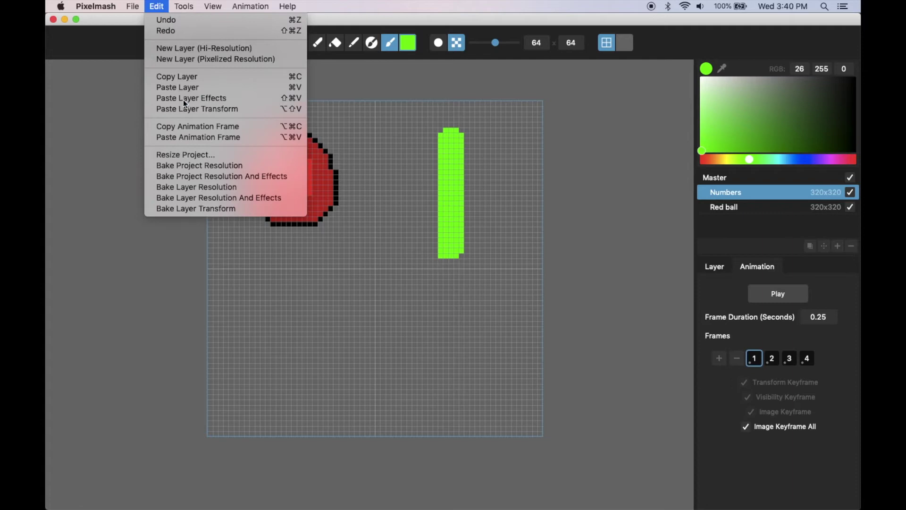
pyautogui.click(183, 100)
# Step: Highlight the 4's crossbar on frame 4 and cycle through all four frames
pyautogui.press('super+Right')
pyautogui.press('super+Right')
pyautogui.press('super+Right')
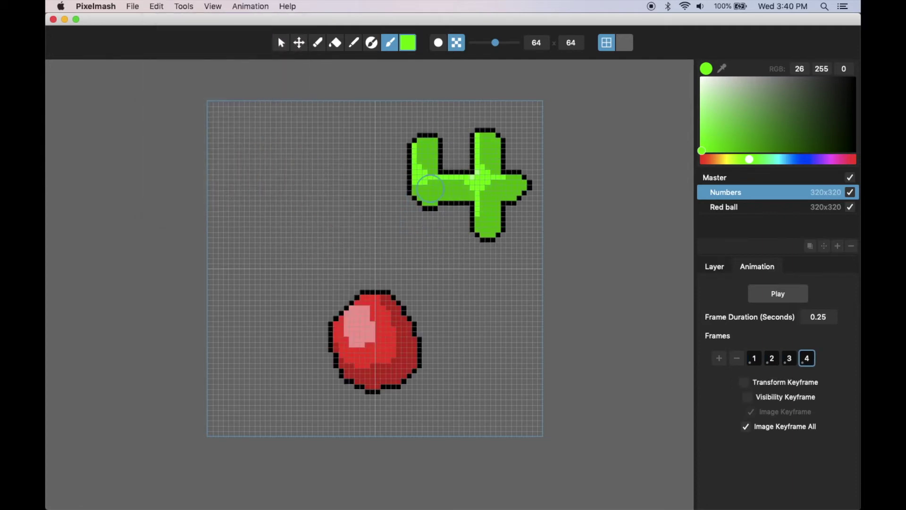
pyautogui.moveTo(430, 189)
pyautogui.mouseDown()
pyautogui.moveTo(483, 163)
pyautogui.moveTo(458, 186)
pyautogui.moveTo(480, 181)
pyautogui.mouseUp()
pyautogui.press('super+Right')
pyautogui.press('super+Right')
pyautogui.press('super+Right')
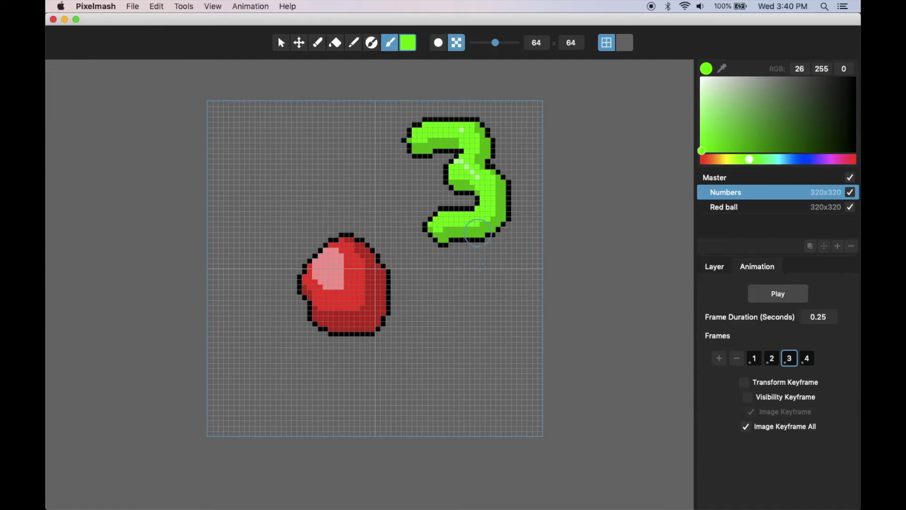
pyautogui.press('super+Right')
pyautogui.press('super+Right')
pyautogui.press('super+Right')
pyautogui.press('super+Right')
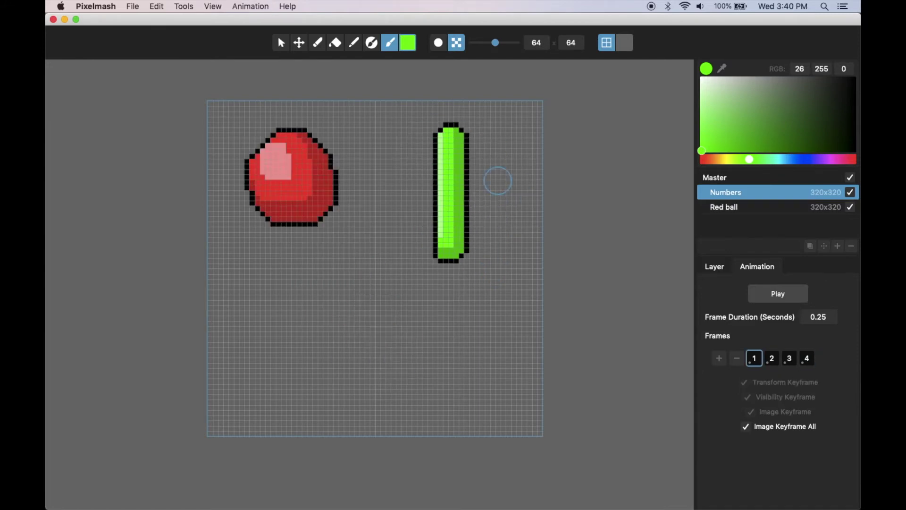
pyautogui.press('super+Right')
pyautogui.press('super+Right')
pyautogui.press('super+Right')
pyautogui.press('super+Right')
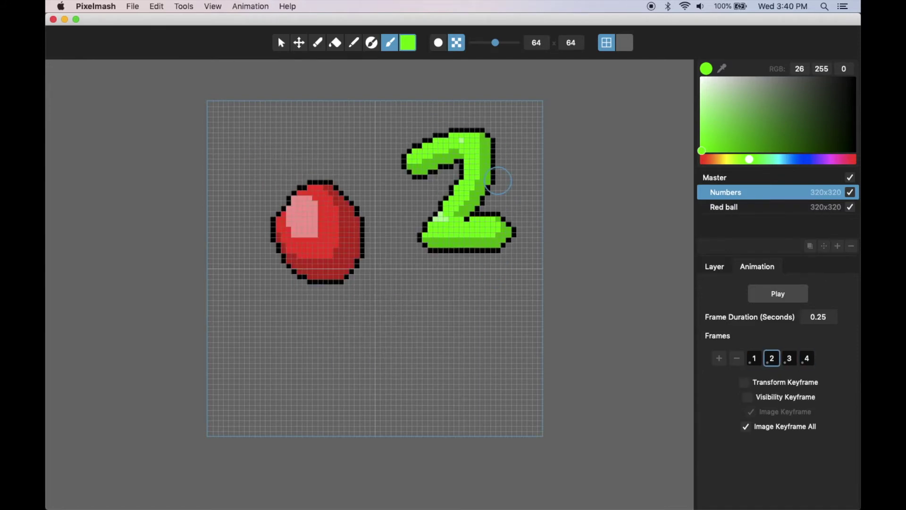
pyautogui.press('super+Right')
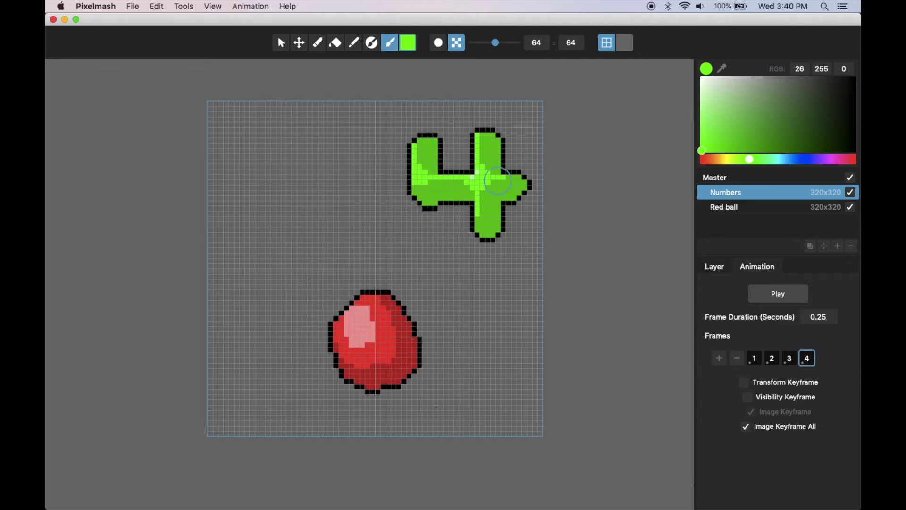
# Step: Open the animation preview, move it aside, view it at 1X, 2X and Fill, then close it
pyautogui.click(281, 44)
pyautogui.press('super+p')
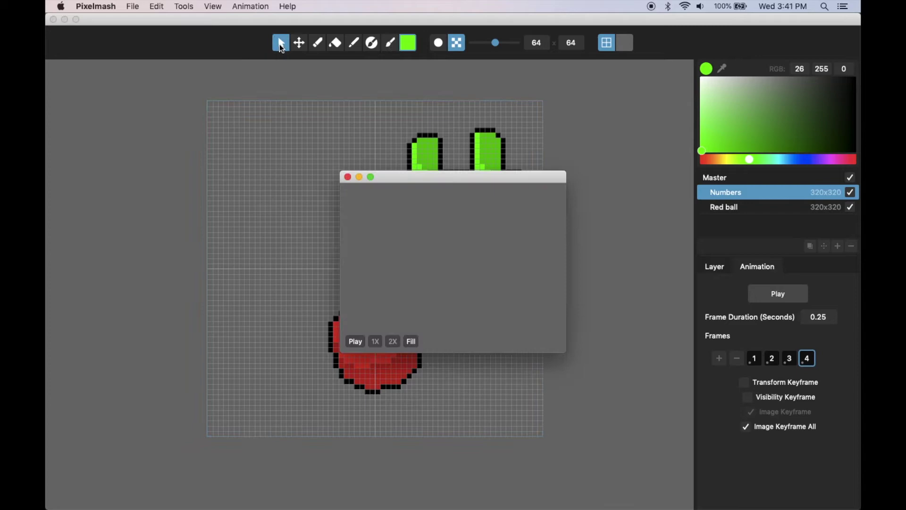
pyautogui.moveTo(411, 176); pyautogui.dragTo(149, 101)
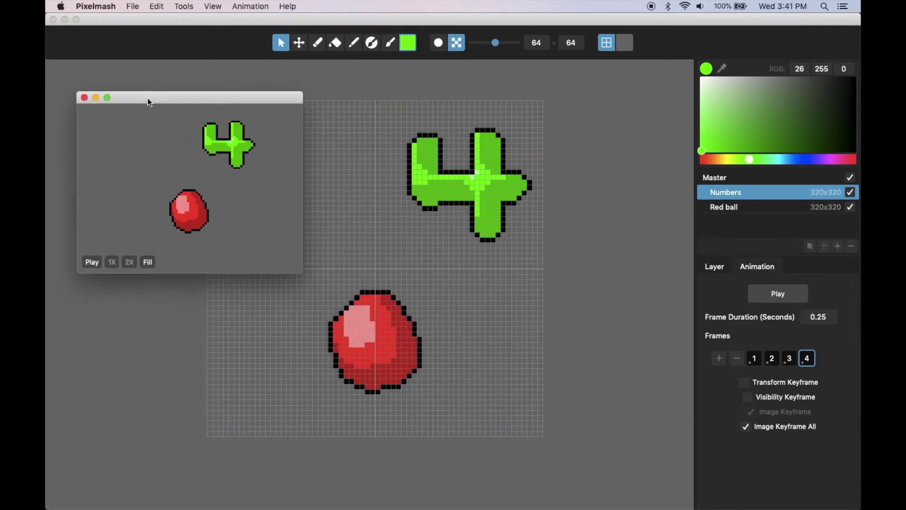
pyautogui.click(114, 263)
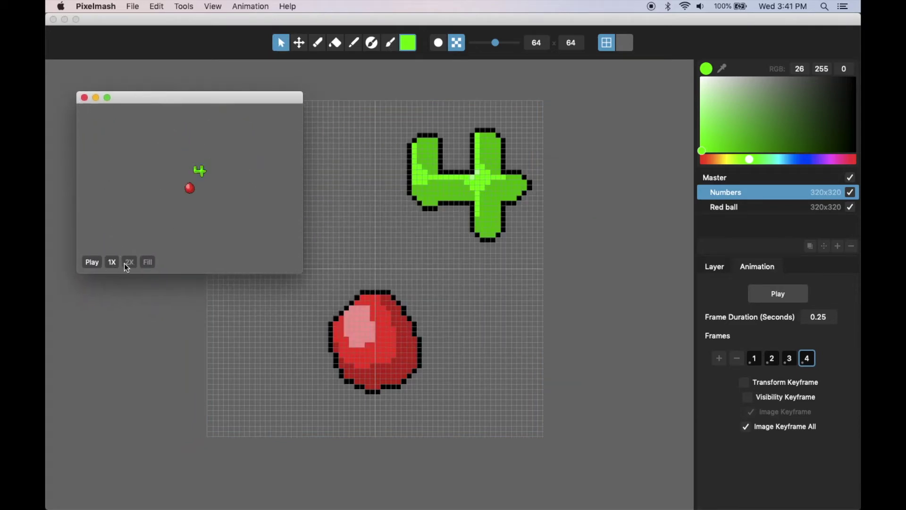
pyautogui.click(128, 263)
pyautogui.click(147, 263)
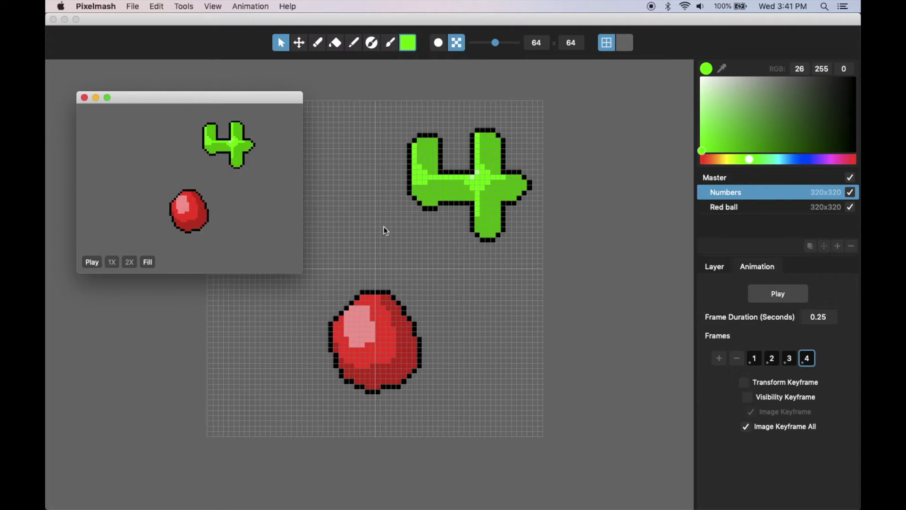
pyautogui.click(84, 97)
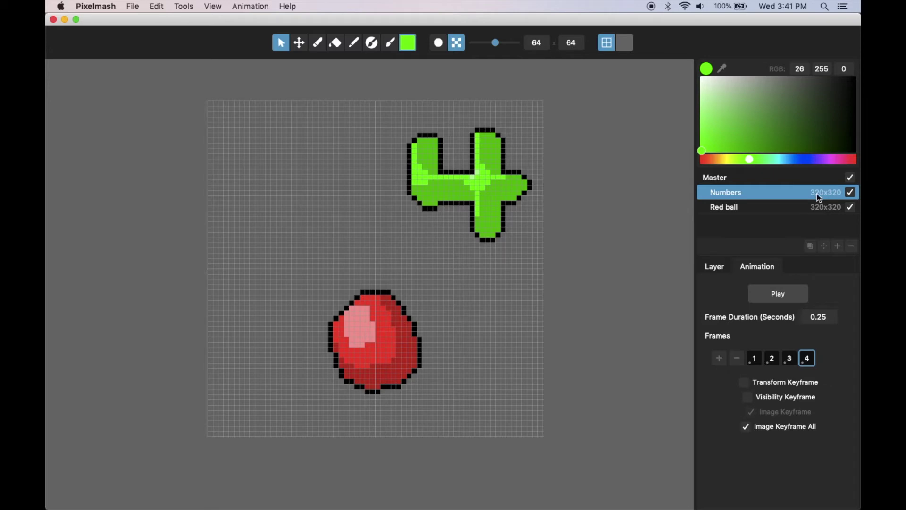
# Step: Switch to smooth unpixelated rendering and zoom the canvas in and back out
pyautogui.click(439, 45)
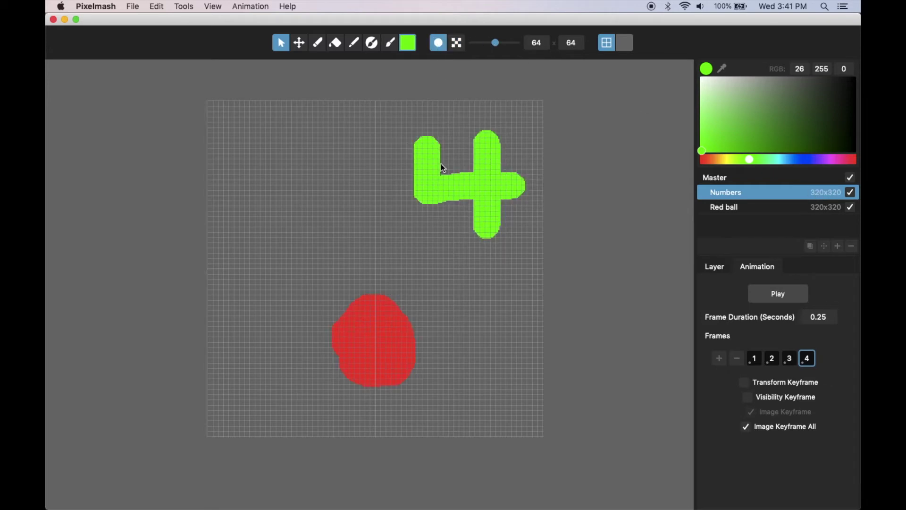
pyautogui.scroll(3, 435, 173)
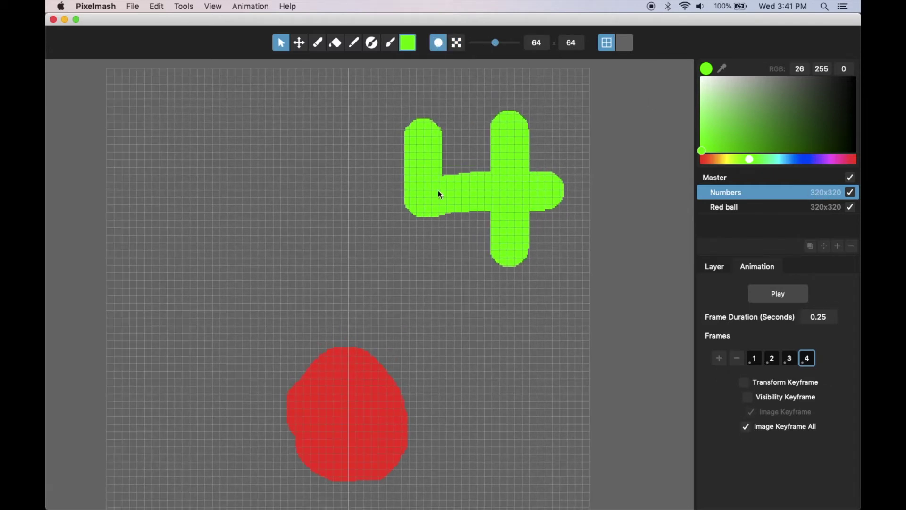
pyautogui.scroll(-3, 500, 191)
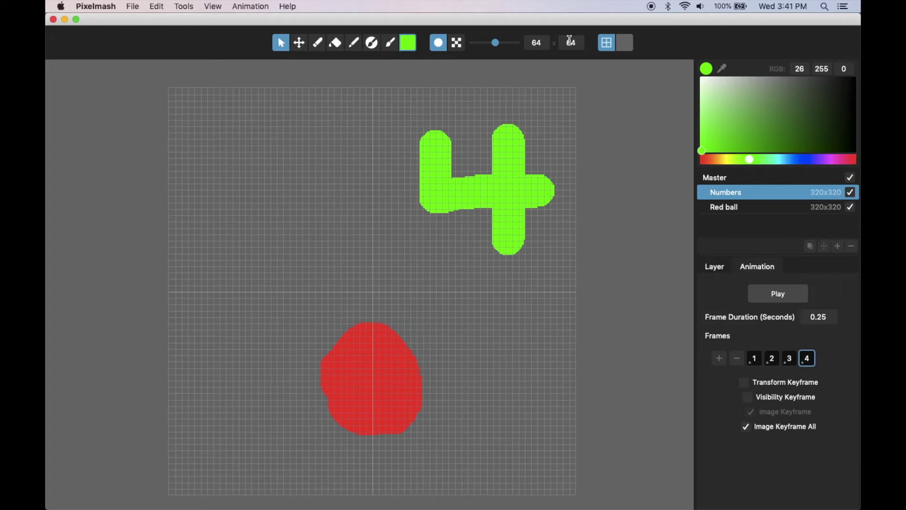
# Step: Restore the pixelated preview and shrink the red ball on frame 4
pyautogui.click(459, 43)
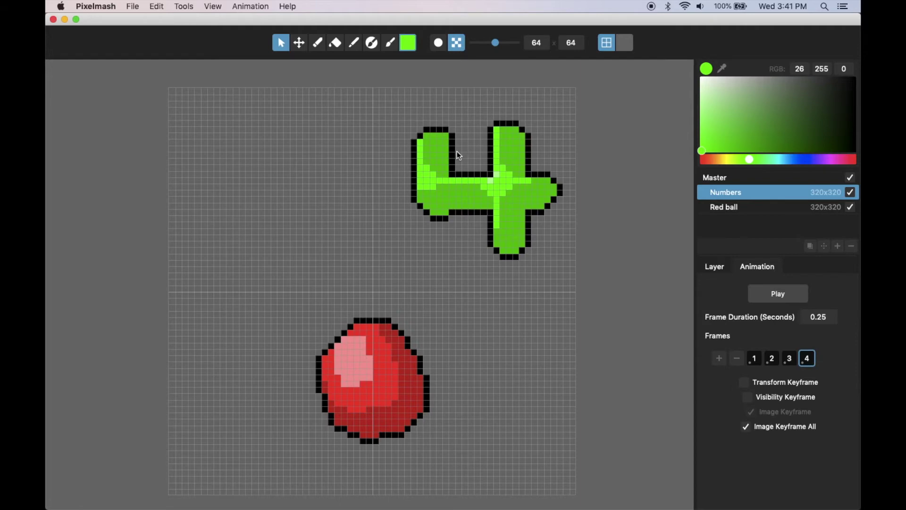
pyautogui.scroll(-3, 457, 151)
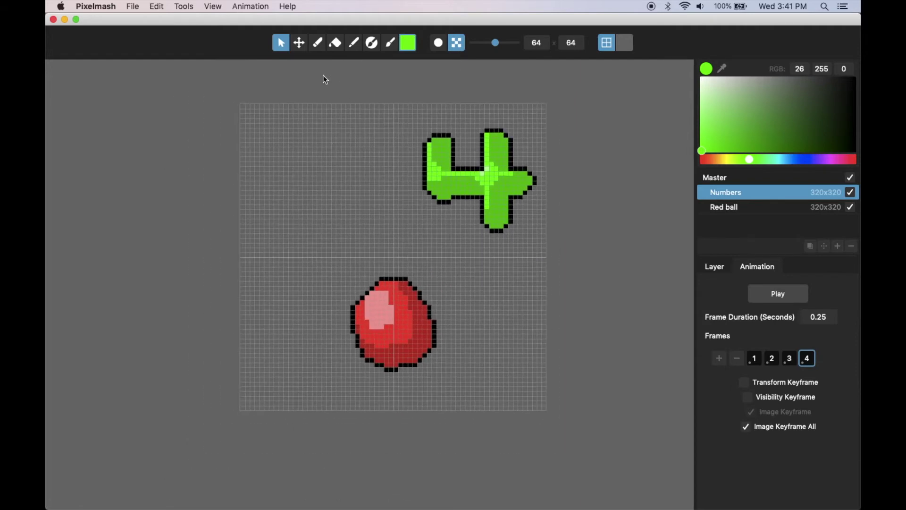
pyautogui.click(300, 44)
pyautogui.moveTo(395, 336)
pyautogui.mouseDown()
pyautogui.moveTo(404, 345)
pyautogui.moveTo(392, 344)
pyautogui.moveTo(405, 334)
pyautogui.moveTo(406, 344)
pyautogui.moveTo(416, 341)
pyautogui.moveTo(404, 338)
pyautogui.mouseUp()
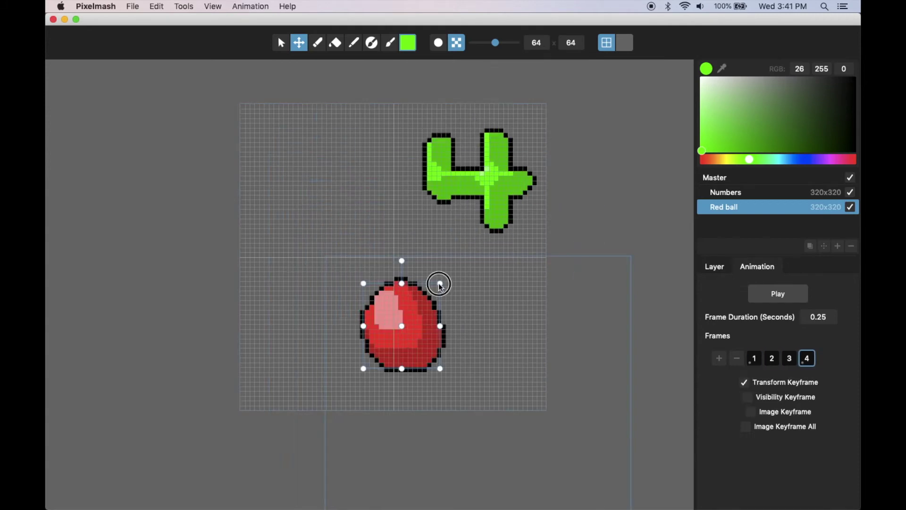
pyautogui.moveTo(440, 286); pyautogui.dragTo(423, 339)
# Step: Enlarge the red ball on frame 1 and rotate it on frame 2, then check the rotation
pyautogui.press('Right')
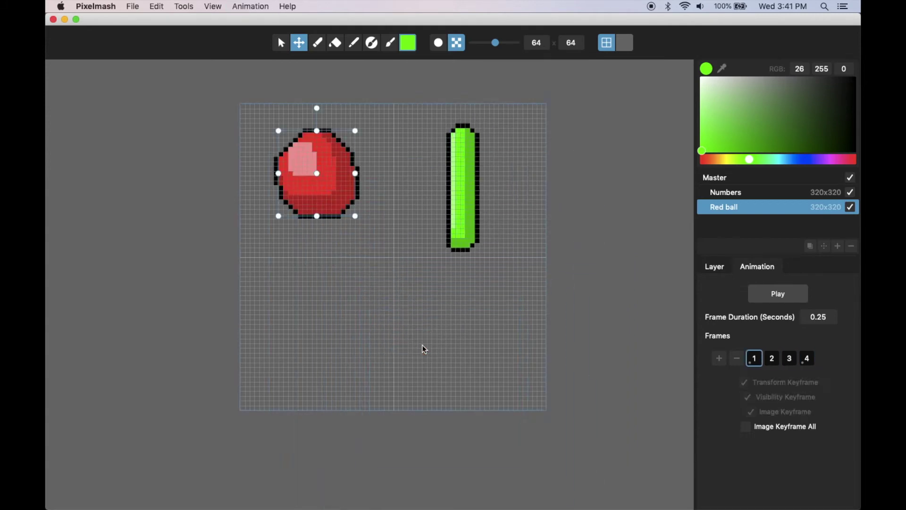
pyautogui.press('Left')
pyautogui.press('Left')
pyautogui.press('Left')
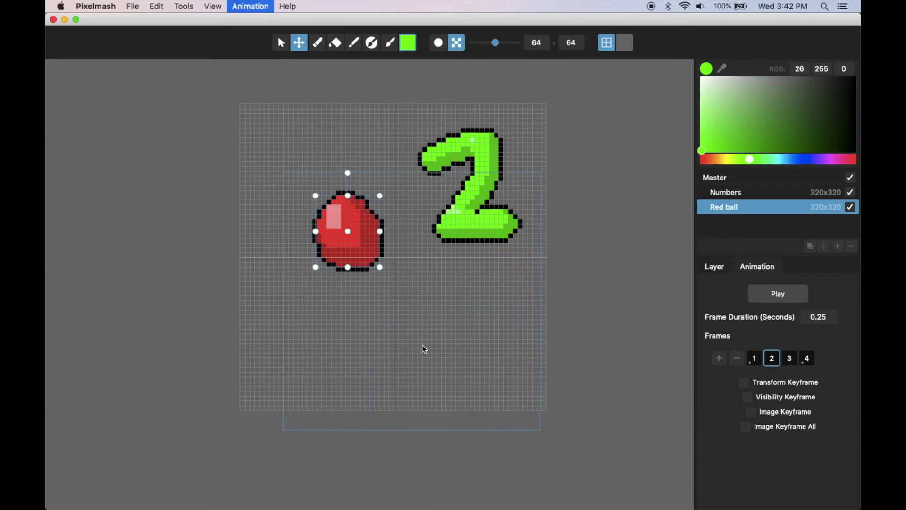
pyautogui.press('Left')
pyautogui.moveTo(356, 219); pyautogui.dragTo(376, 267)
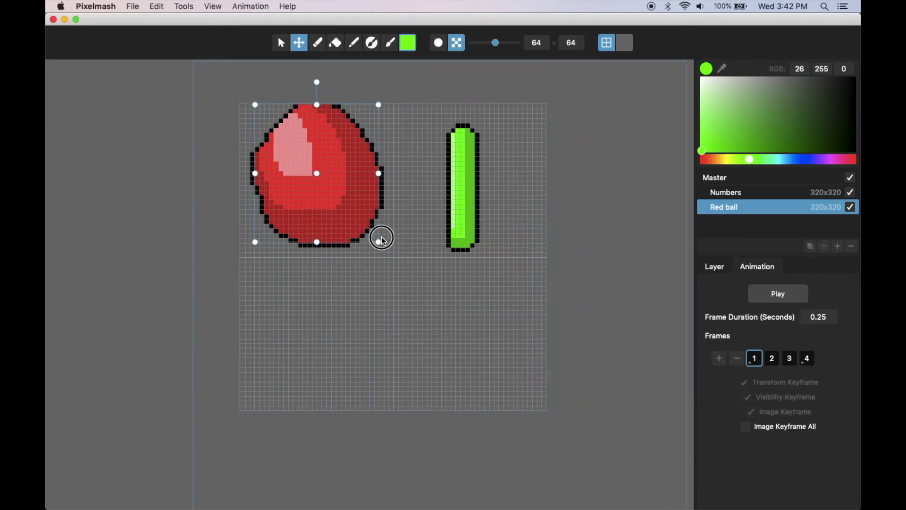
pyautogui.moveTo(317, 114); pyautogui.dragTo(346, 177)
pyautogui.press('Left')
pyautogui.press('Left')
pyautogui.press('Left')
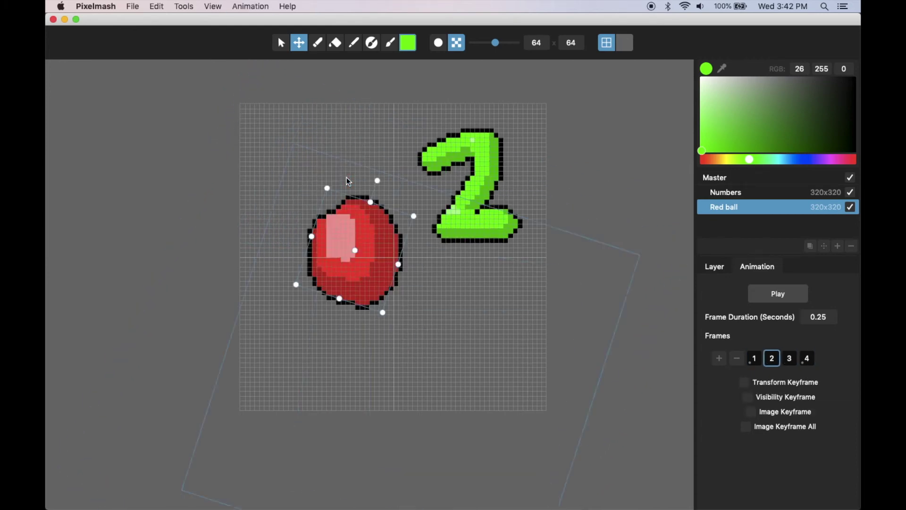
pyautogui.press('Left')
pyautogui.press('Right')
pyautogui.press('Right')
pyautogui.press('Right')
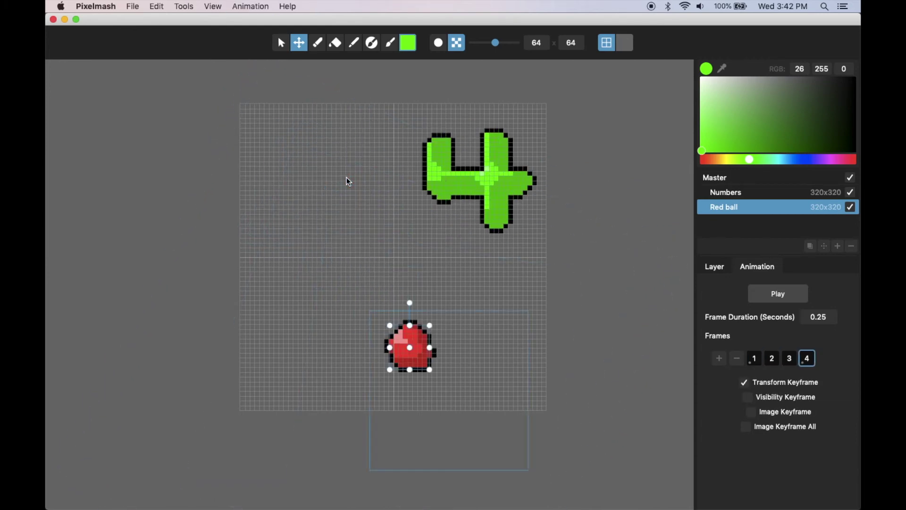
pyautogui.click(739, 196)
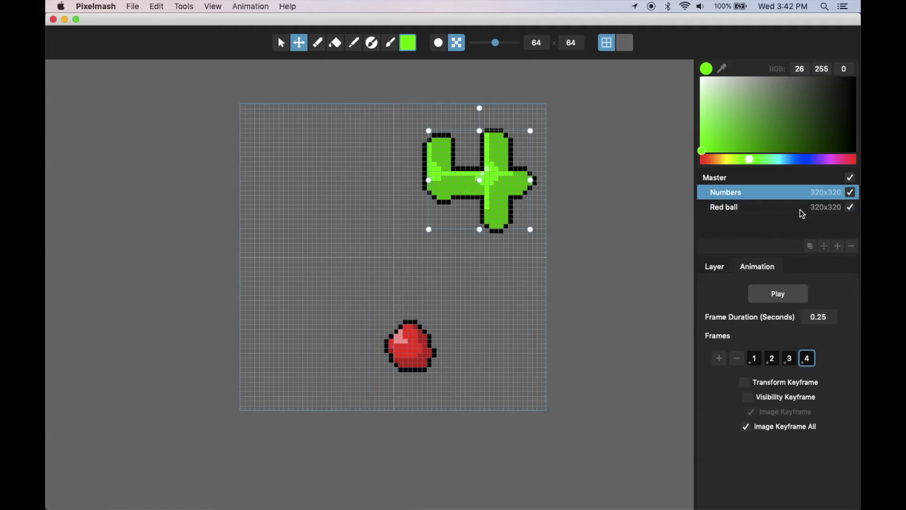
# Step: Add a new empty pixelized 64x64 layer above Numbers
pyautogui.click(827, 247)
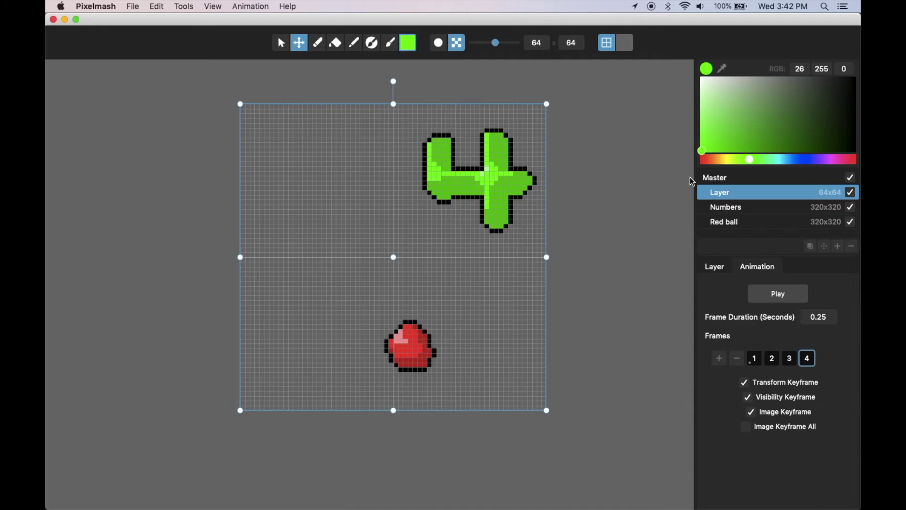
pyautogui.click(157, 6)
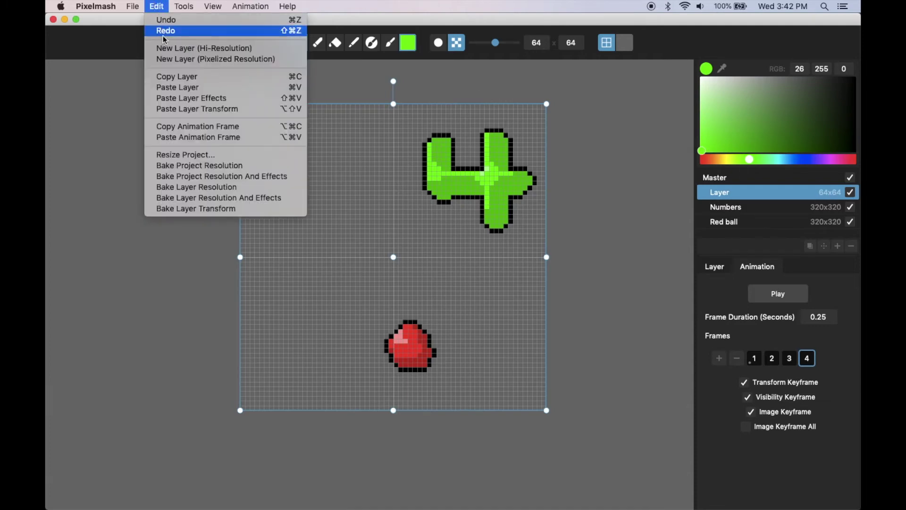
pyautogui.click(159, 7)
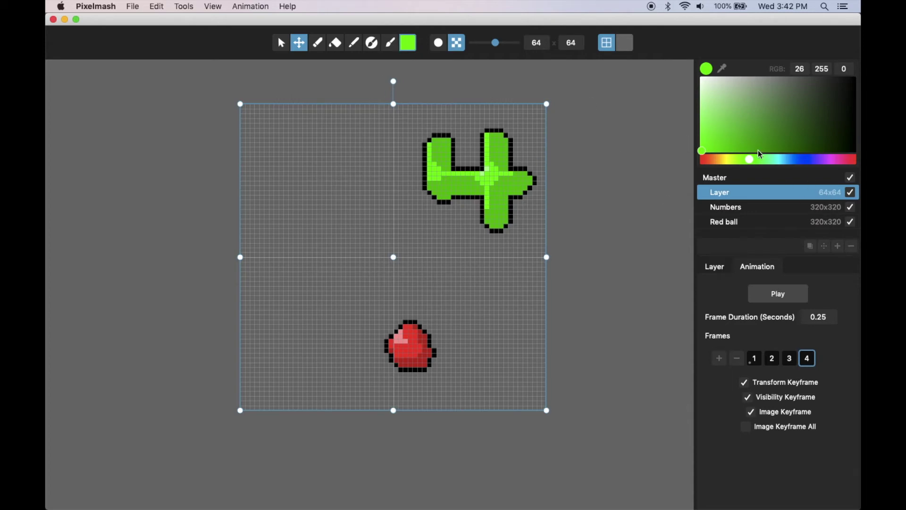
# Step: Paint a blue zigzag on the new layer using brush strokes and straight segments
pyautogui.click(799, 161)
pyautogui.moveTo(799, 162); pyautogui.dragTo(794, 160)
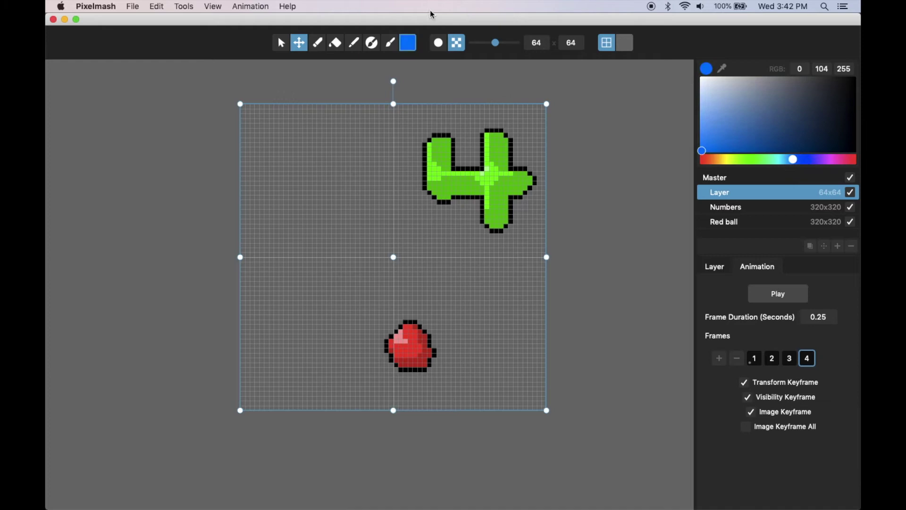
pyautogui.click(390, 42)
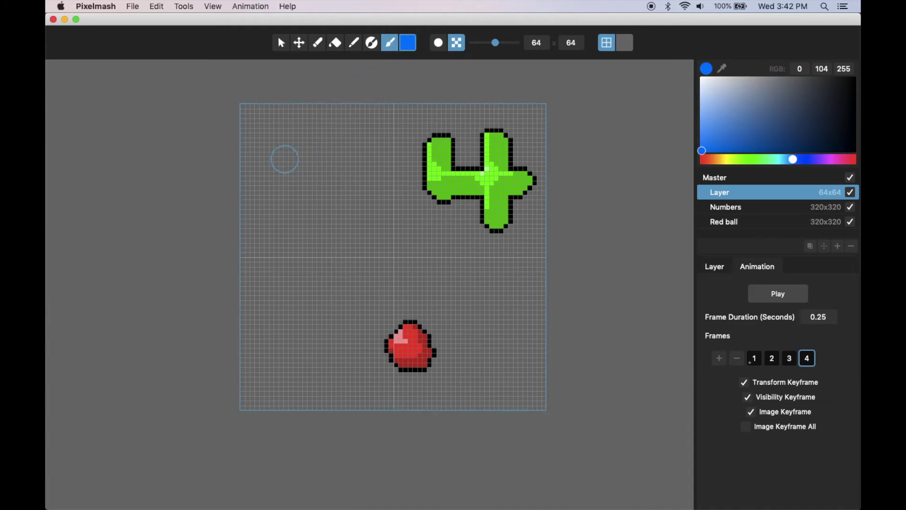
pyautogui.moveTo(303, 211); pyautogui.dragTo(312, 221)
pyautogui.keyDown('shift'); pyautogui.click(352, 159); pyautogui.keyUp('shift')
pyautogui.keyDown('shift'); pyautogui.click(380, 243); pyautogui.keyUp('shift')
pyautogui.keyDown('shift'); pyautogui.click(432, 205); pyautogui.keyUp('shift')
# Step: Paste the copied shading and black outline effects onto the zigzag layer
pyautogui.click(277, 46)
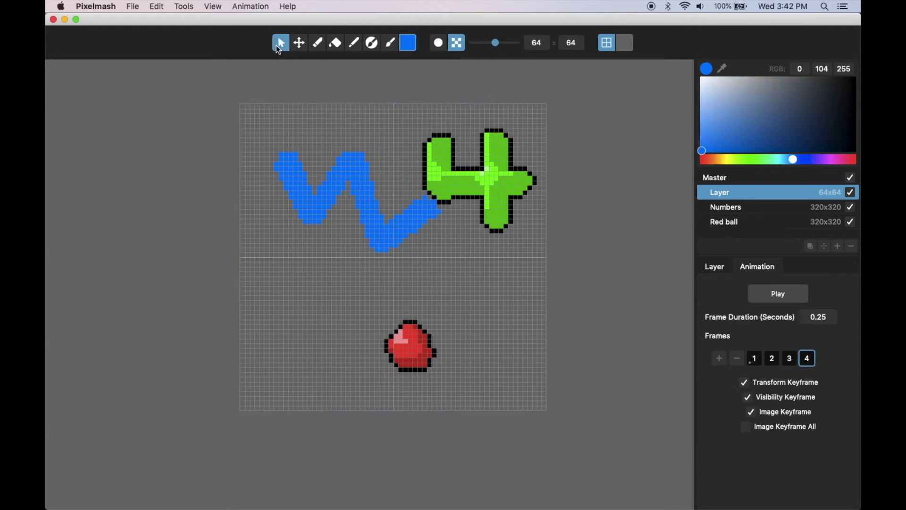
pyautogui.click(743, 206)
pyautogui.click(739, 190)
pyautogui.click(156, 6)
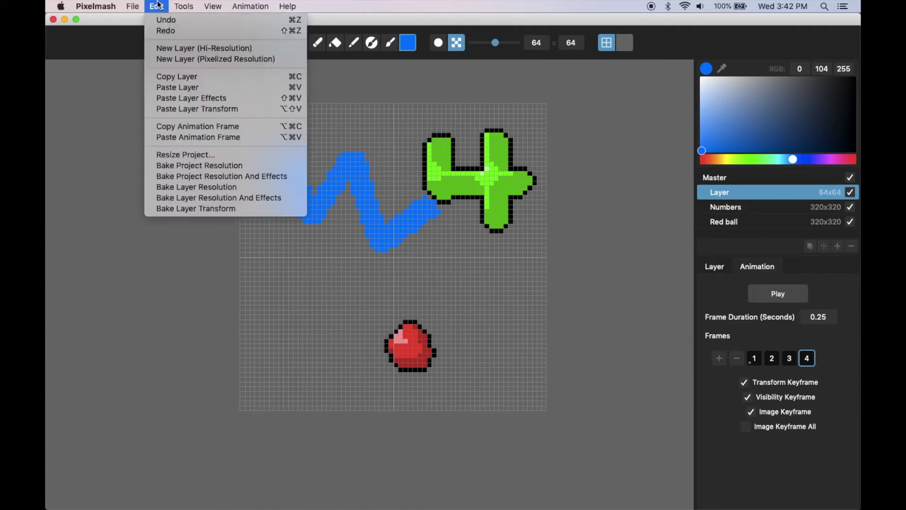
pyautogui.click(168, 99)
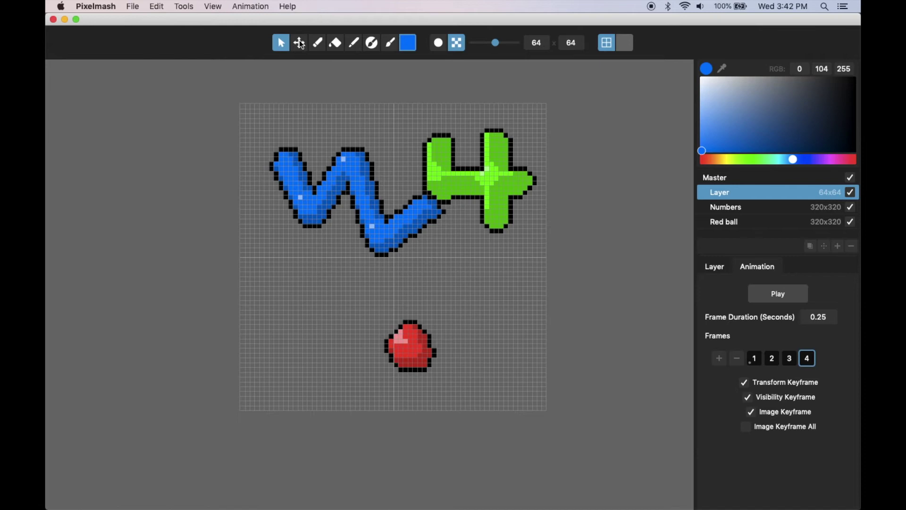
# Step: Rename the zigzag layer to 'Pixely'
pyautogui.click(299, 43)
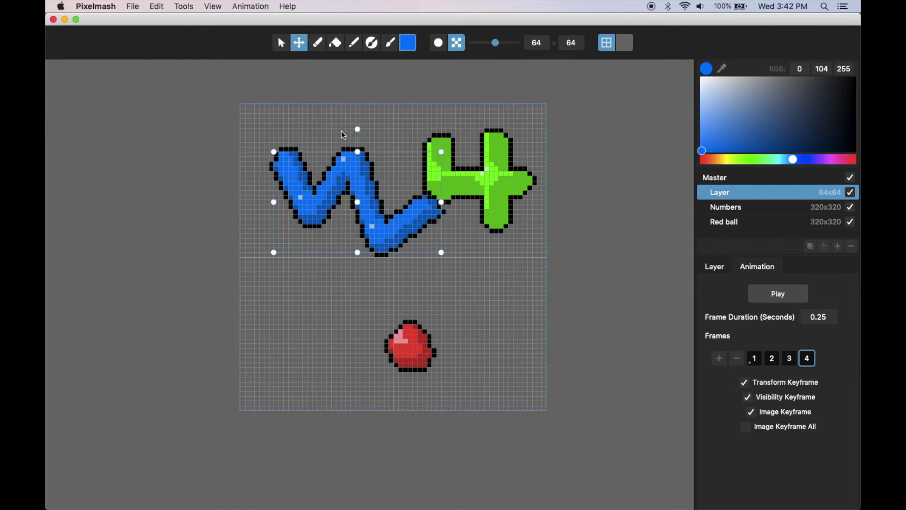
pyautogui.doubleClick(721, 194)
pyautogui.write('P')
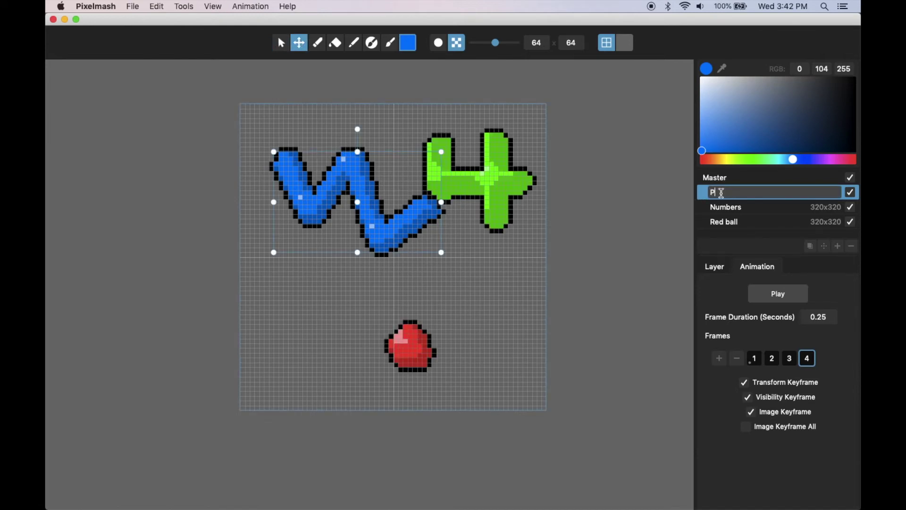
pyautogui.write('ixely')
pyautogui.press('Return')
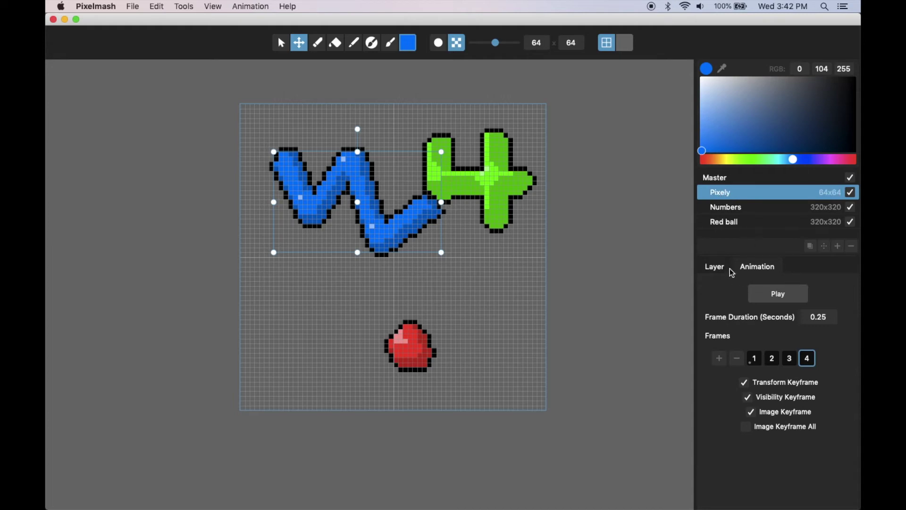
# Step: Move the W sprite below the red ball on frame 1 and shift it right on frame 4
pyautogui.press('space')
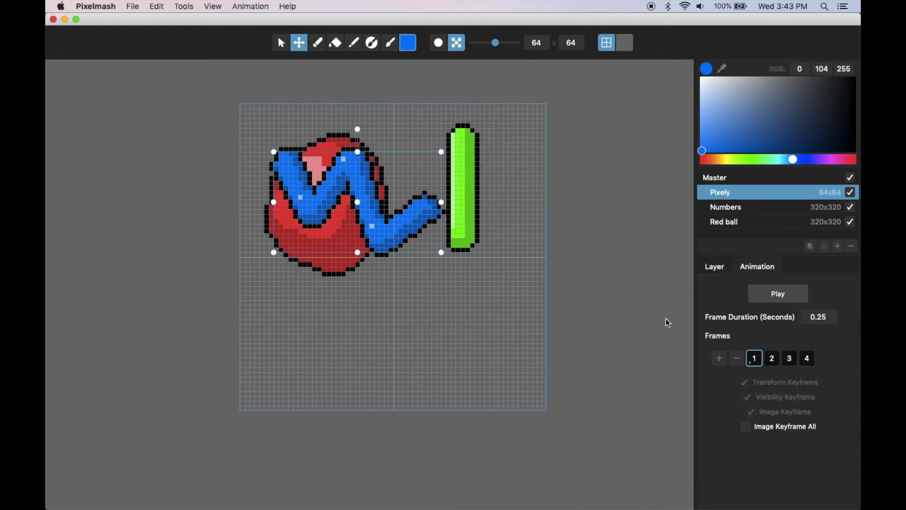
pyautogui.moveTo(369, 187); pyautogui.dragTo(365, 334)
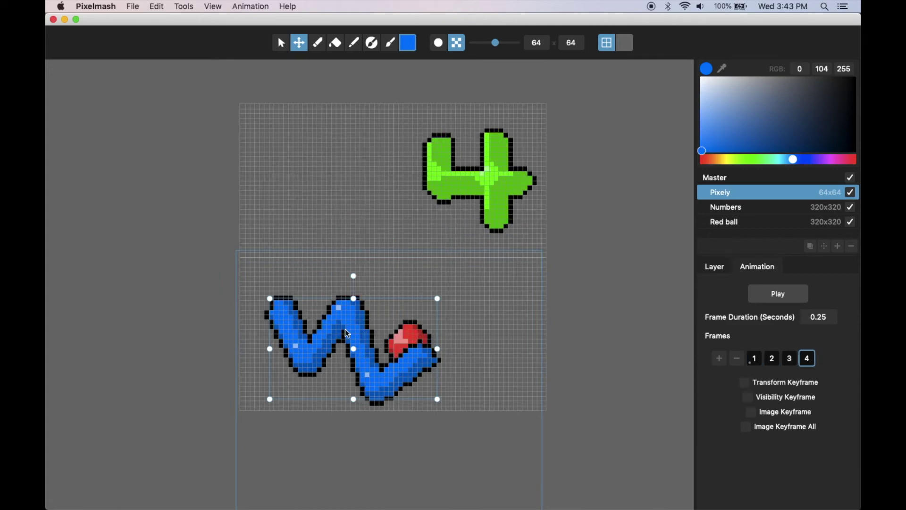
pyautogui.moveTo(348, 333); pyautogui.dragTo(375, 333)
pyautogui.press('Left')
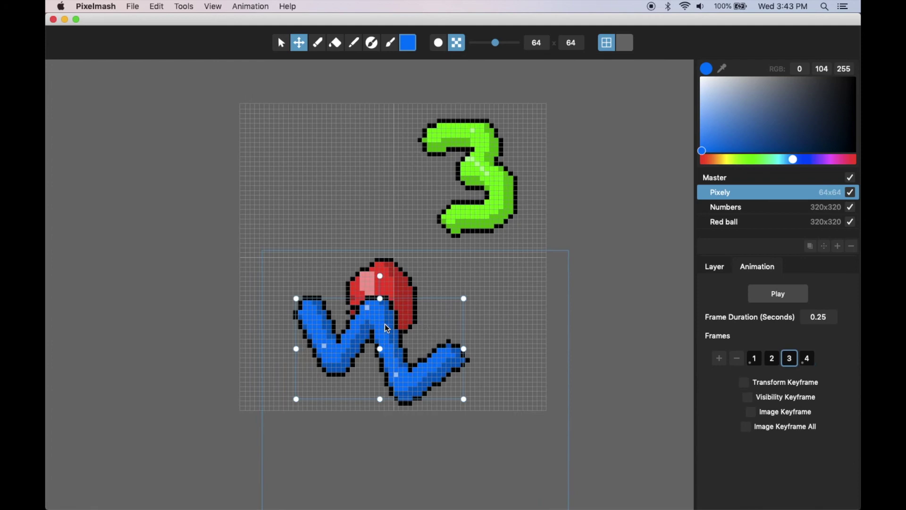
pyautogui.press('Right')
pyautogui.press('Right')
pyautogui.press('Right')
pyautogui.press('Right')
pyautogui.press('Right')
pyautogui.press('Right')
pyautogui.press('Right')
pyautogui.press('Right')
pyautogui.click(281, 44)
# Step: Hide the pixel grid and review frames, then switch to the Move tool and open the animation preview
pyautogui.click(607, 43)
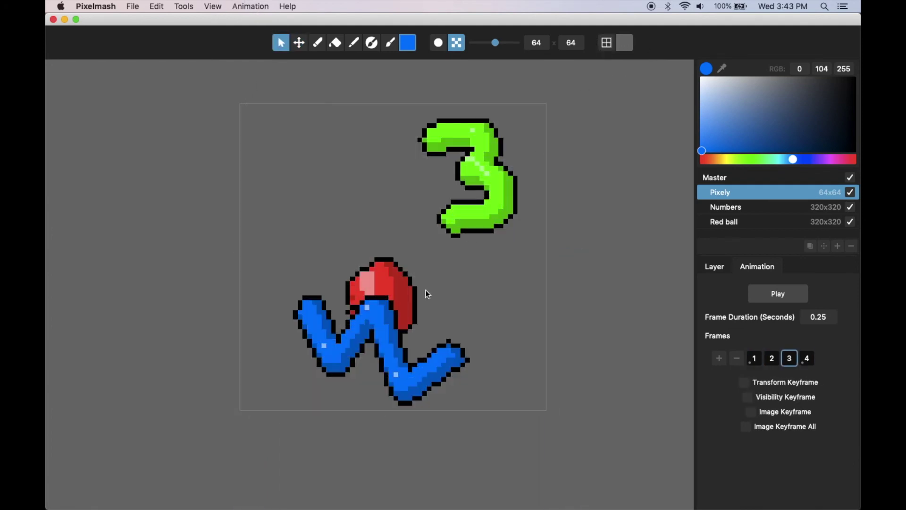
pyautogui.press('Right')
pyautogui.press('Right')
pyautogui.press('Right')
pyautogui.press('Right')
pyautogui.press('Right')
pyautogui.press('Right')
pyautogui.press('Right')
pyautogui.press('Right')
pyautogui.press('Right')
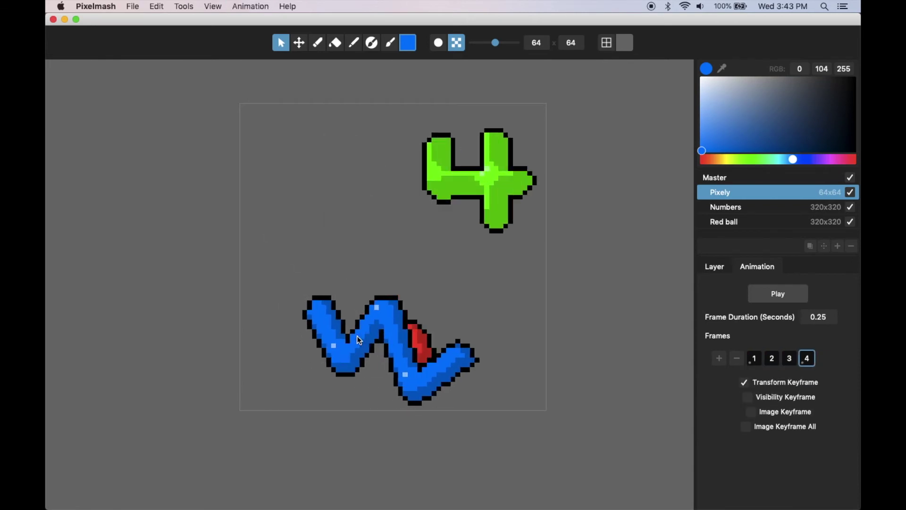
pyautogui.press('Right')
pyautogui.press('Right')
pyautogui.press('Right')
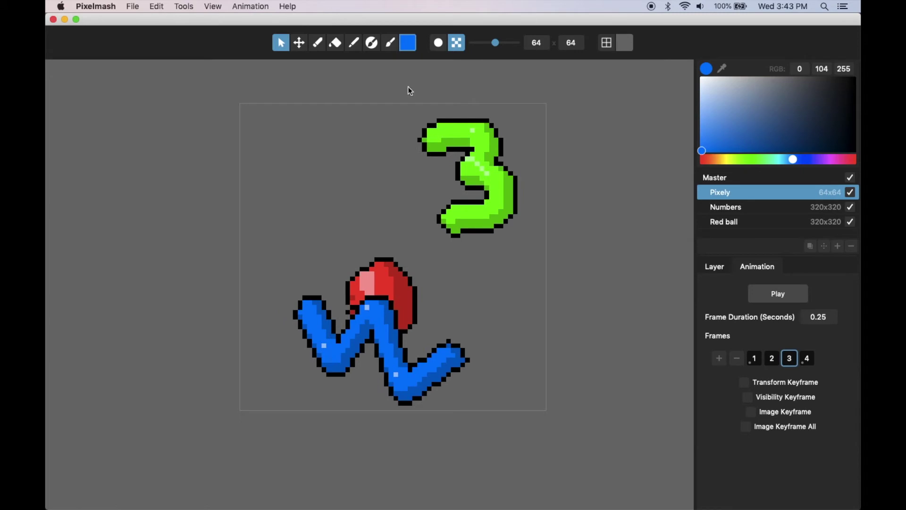
pyautogui.click(301, 42)
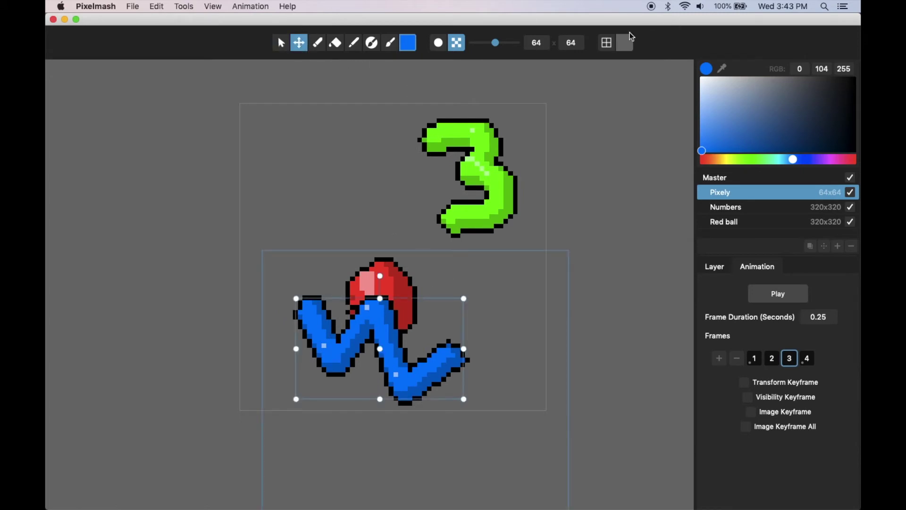
pyautogui.doubleClick(609, 42)
# Step: Play the preview at 1X size, then at Fill size, and close the preview window
pyautogui.press('super+p')
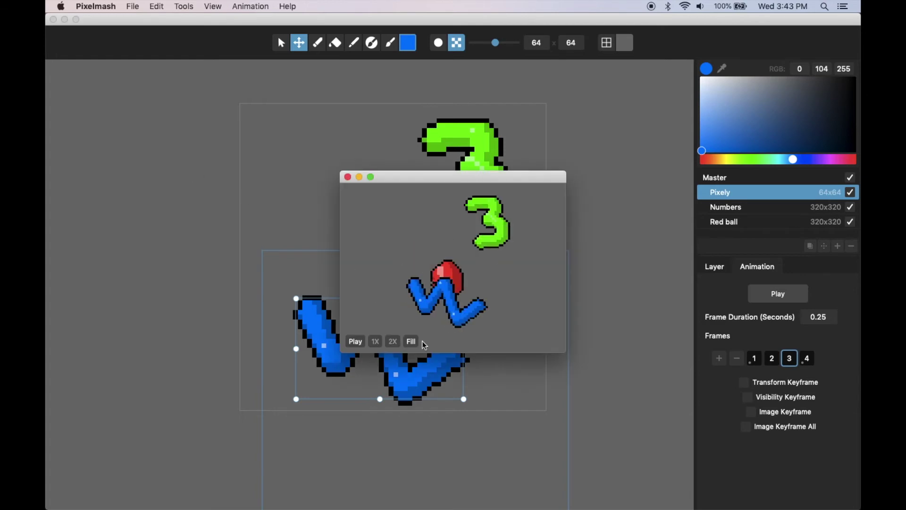
pyautogui.click(376, 341)
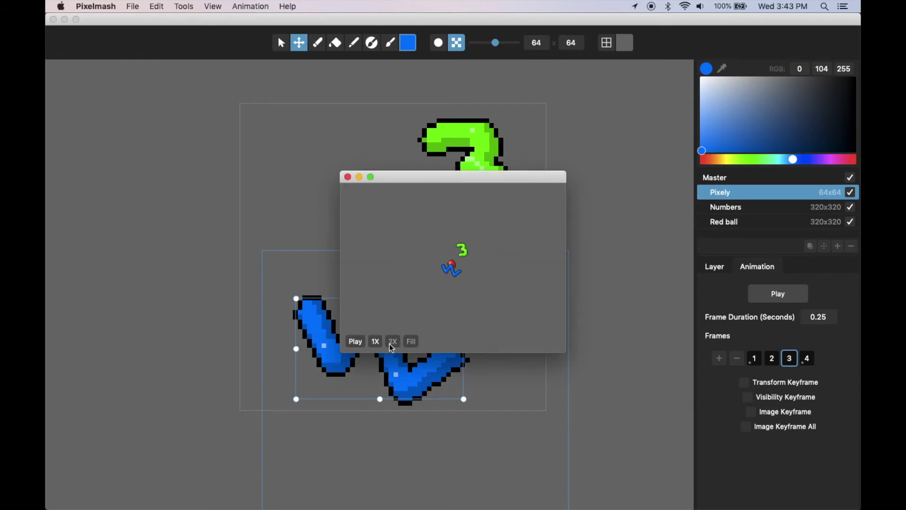
pyautogui.click(413, 342)
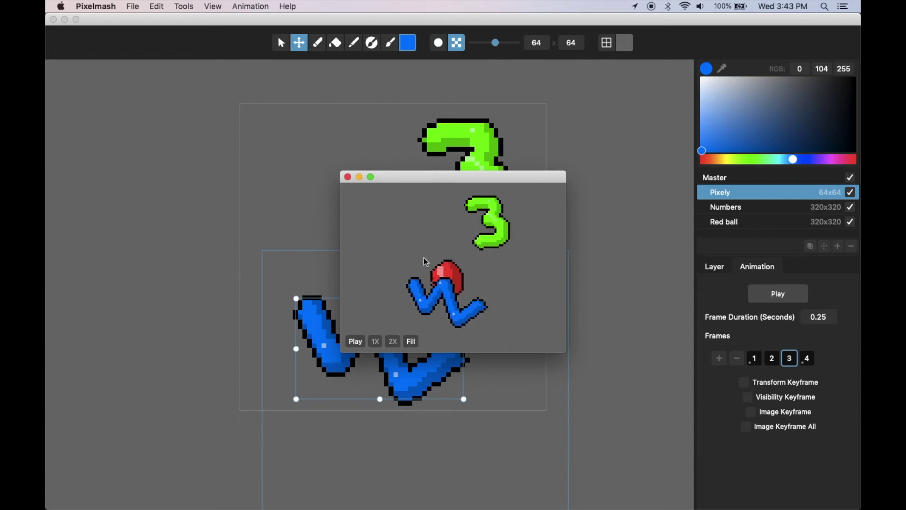
pyautogui.click(348, 178)
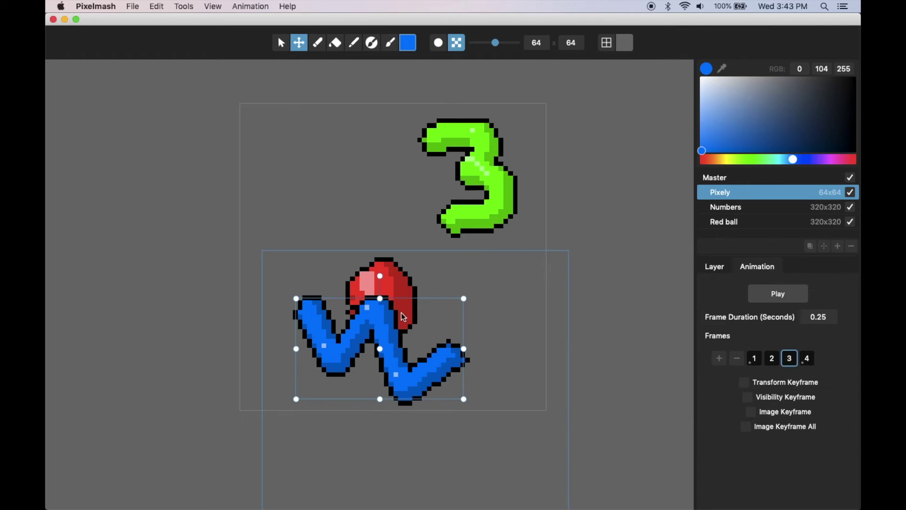
# Step: Drag the blue zigzag layer up, then delete the Pixely layer and dismiss the Edit menu unused
pyautogui.moveTo(397, 307); pyautogui.dragTo(393, 216)
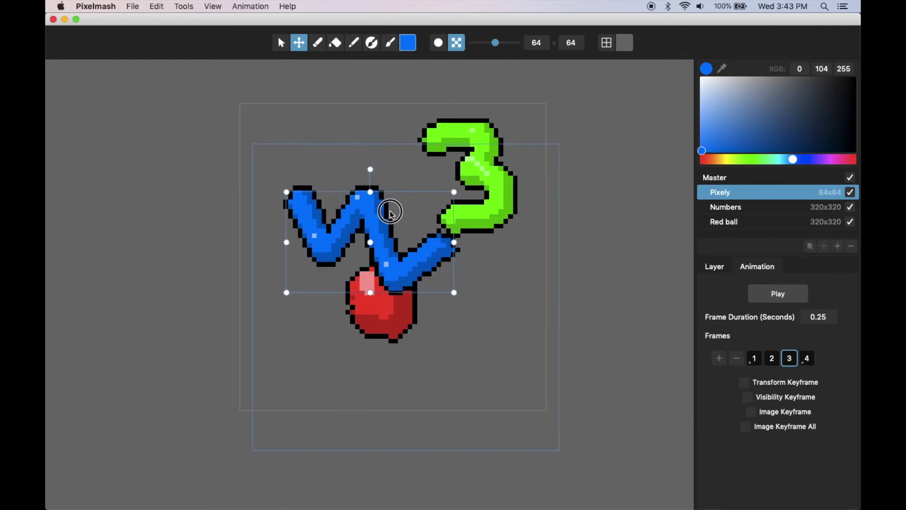
pyautogui.click(852, 246)
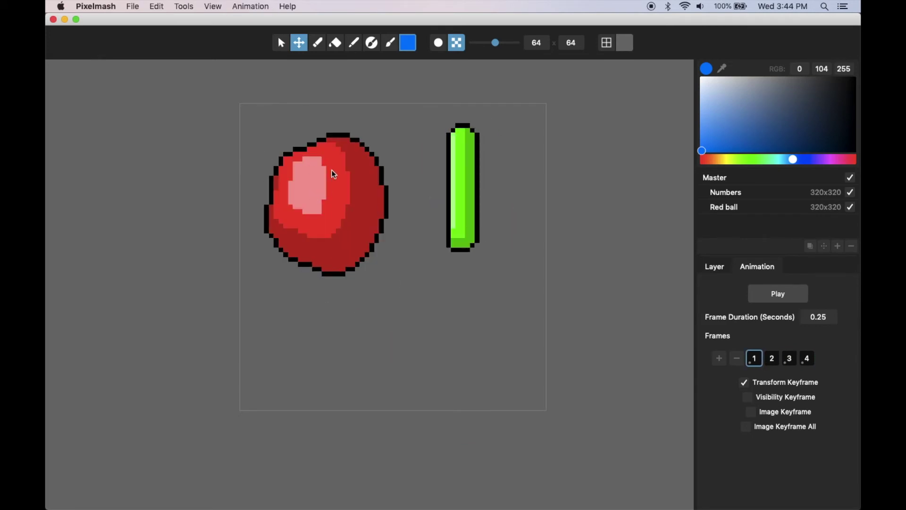
pyautogui.click(157, 7)
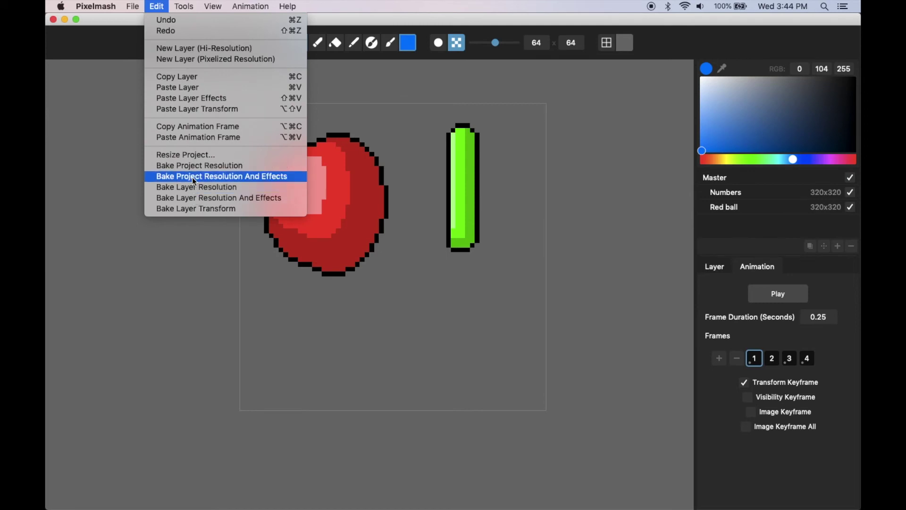
pyautogui.click(157, 6)
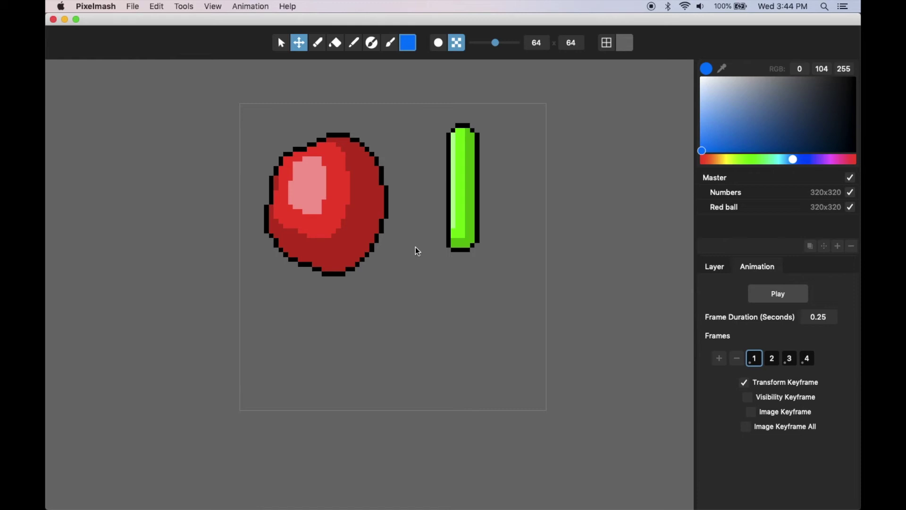
# Step: Make Red ball the active layer and flip between frames 1 and 4 to review it
pyautogui.press('super+Right')
pyautogui.press('super+Right')
pyautogui.press('super+Right')
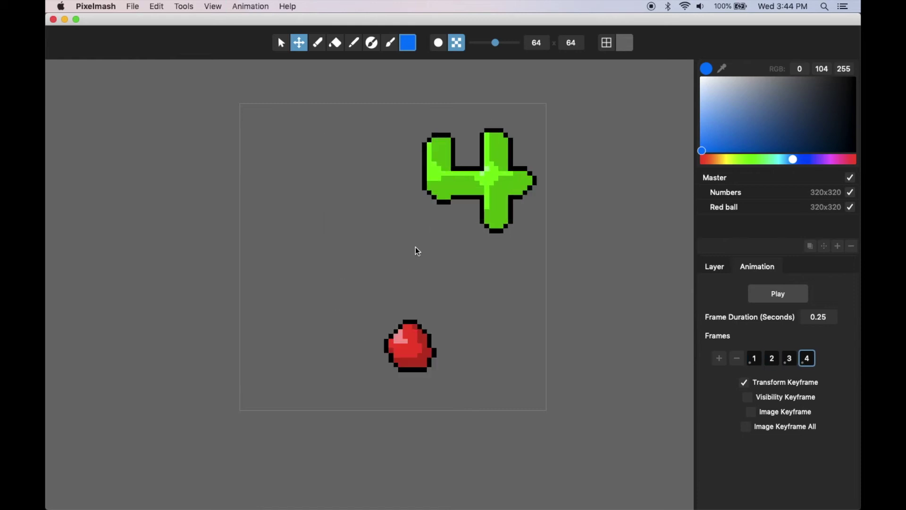
pyautogui.click(731, 207)
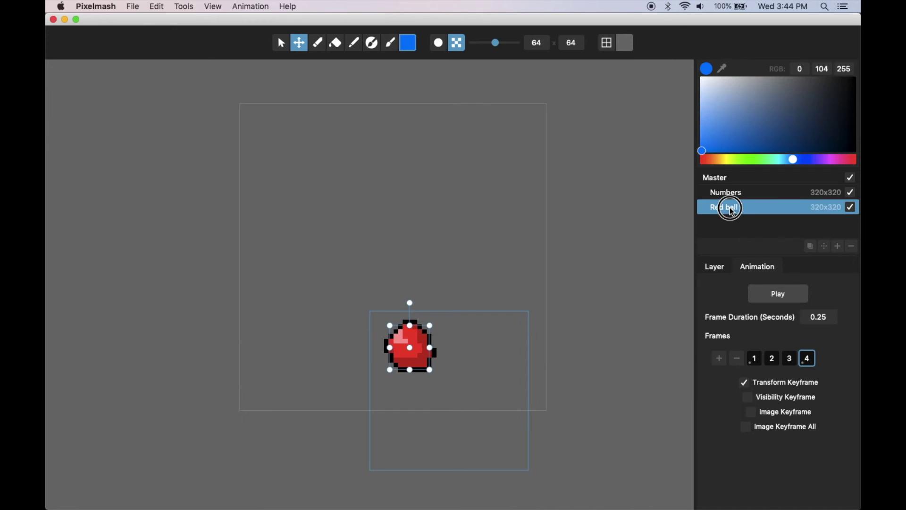
pyautogui.press('super+Right')
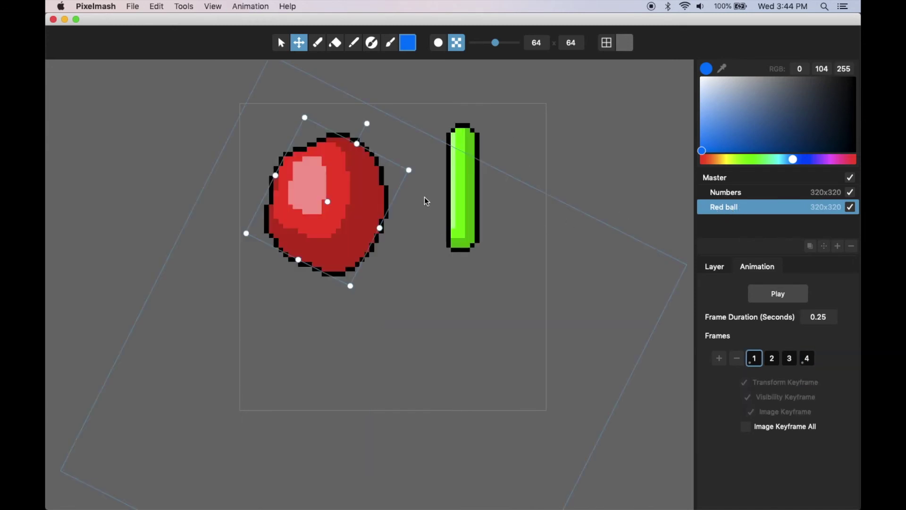
pyautogui.scroll(-2, 424, 196)
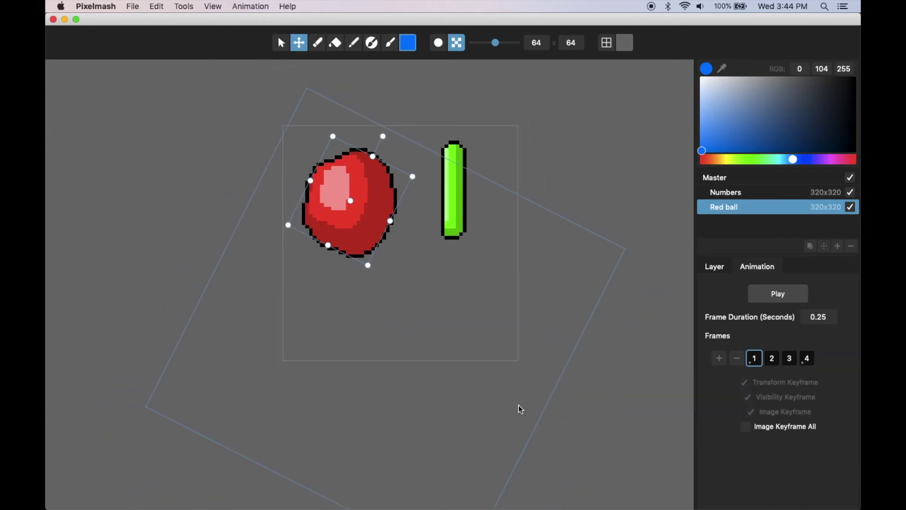
pyautogui.press('super+Right')
pyautogui.press('super+Right')
pyautogui.press('super+Right')
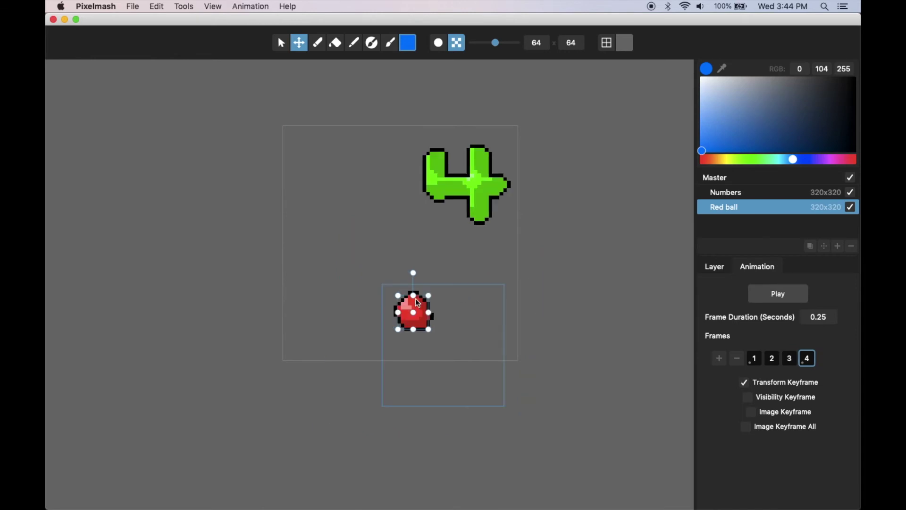
# Step: Apply Edit > Bake Layer Resolution And Effects to the Red ball layer
pyautogui.press('super+Right')
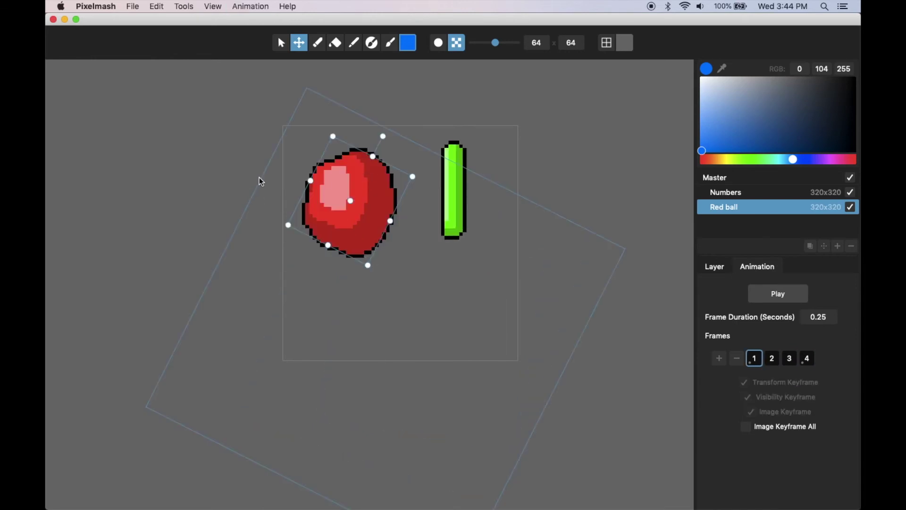
pyautogui.press('super+Right')
pyautogui.press('super+Right')
pyautogui.press('super+Right')
pyautogui.press('super+Right')
pyautogui.press('super+Right')
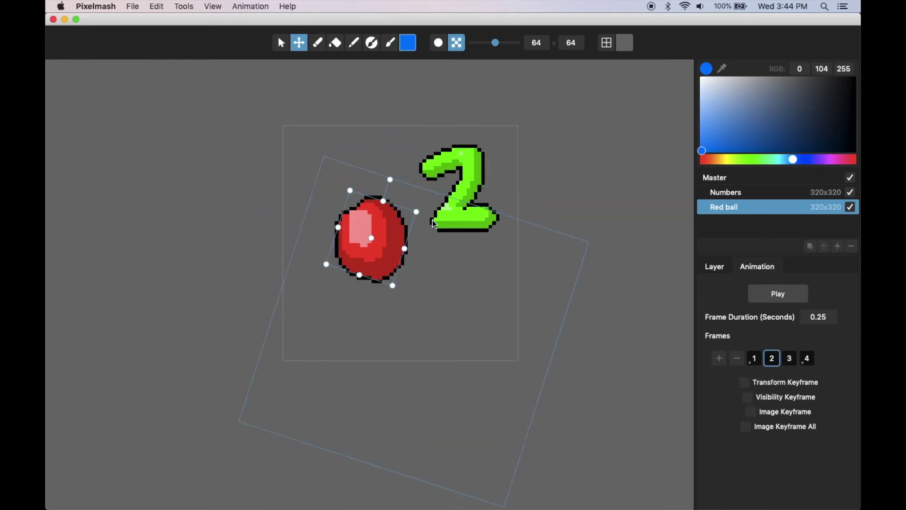
pyautogui.press('super+Right')
pyautogui.press('super+Right')
pyautogui.press('super+Right')
pyautogui.click(151, 5)
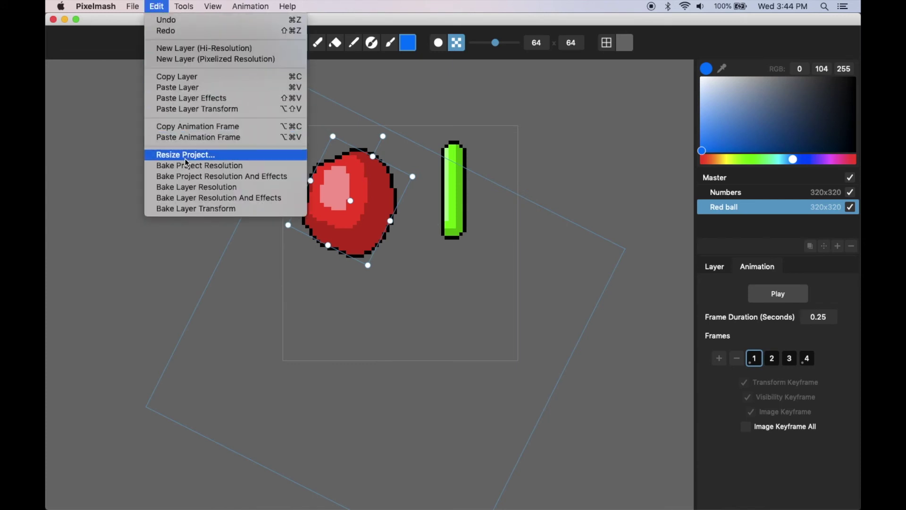
pyautogui.click(210, 200)
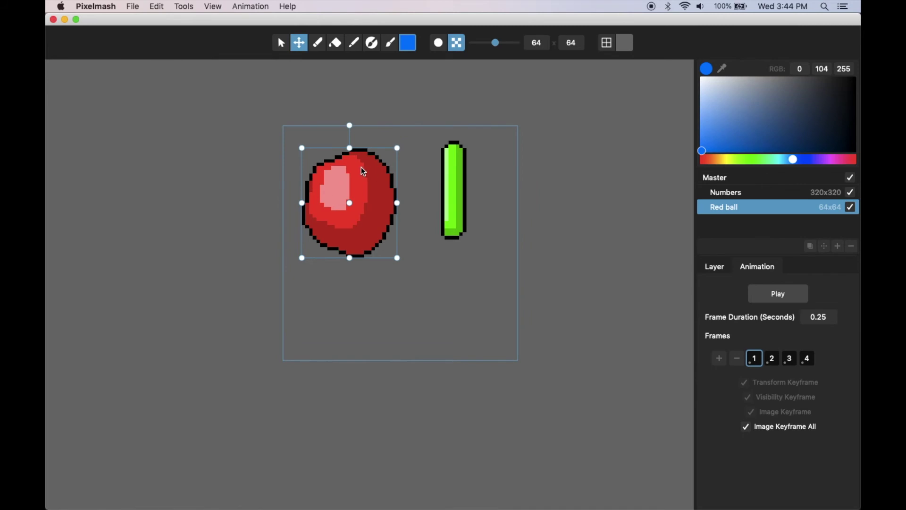
# Step: Check the baked ball on frames 2, 3 and 4, then return to frame 1
pyautogui.scroll(1, 366, 163)
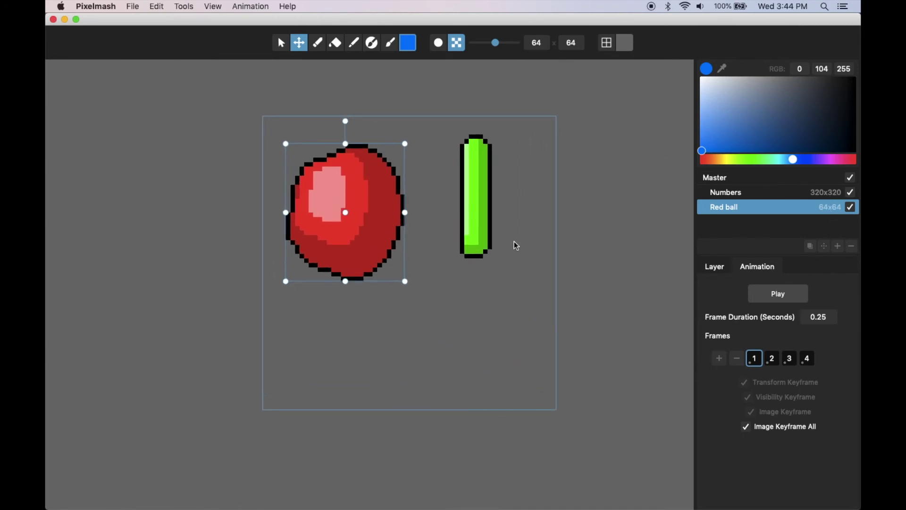
pyautogui.click(774, 361)
pyautogui.click(792, 362)
pyautogui.click(808, 361)
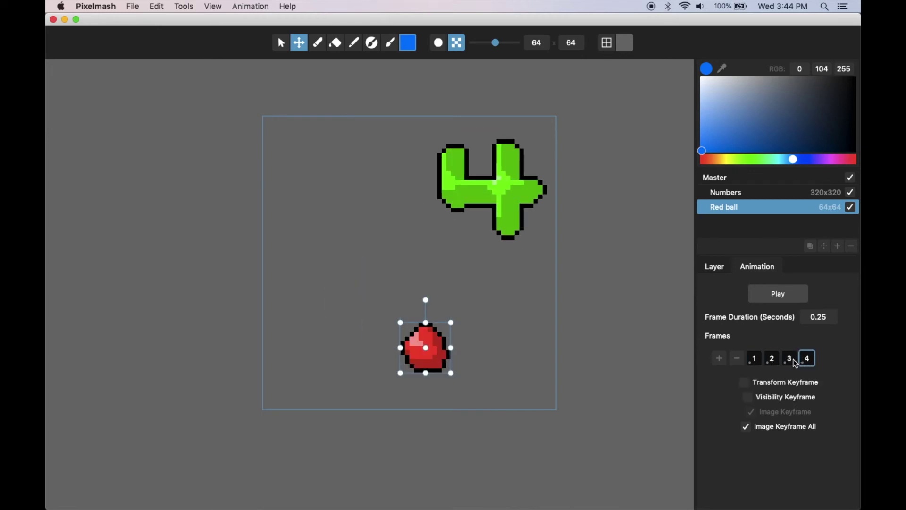
pyautogui.click(787, 363)
pyautogui.click(773, 362)
pyautogui.click(755, 362)
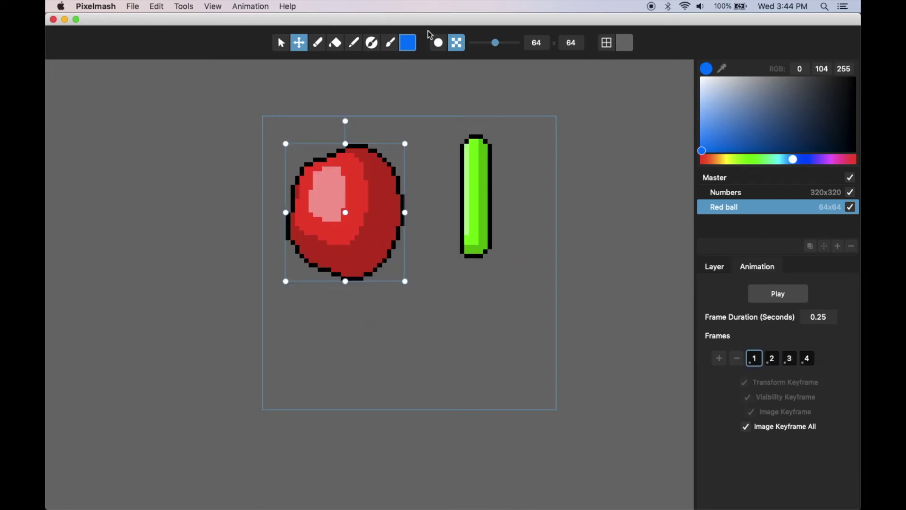
# Step: With the Pencil tool, erase bites from the ball's top on frames 1 and 2
pyautogui.click(318, 42)
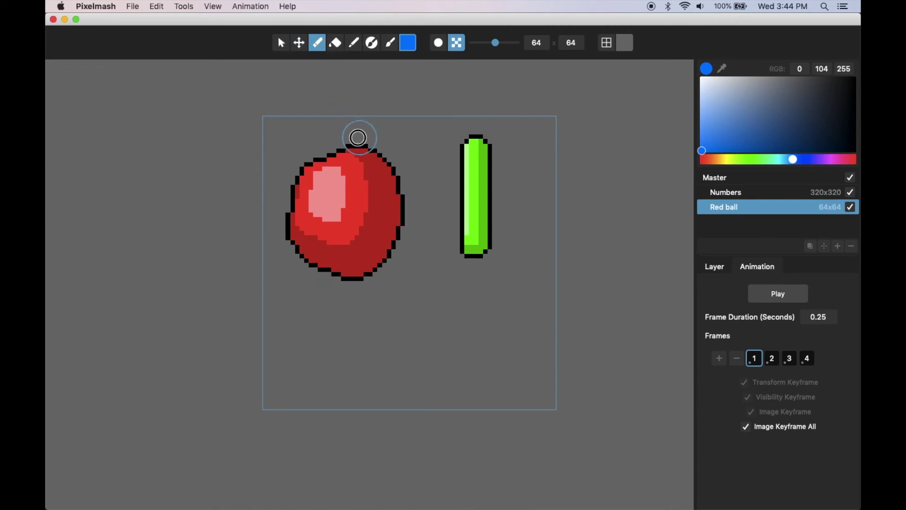
pyautogui.moveTo(357, 138)
pyautogui.mouseDown()
pyautogui.moveTo(336, 154)
pyautogui.moveTo(354, 174)
pyautogui.mouseUp()
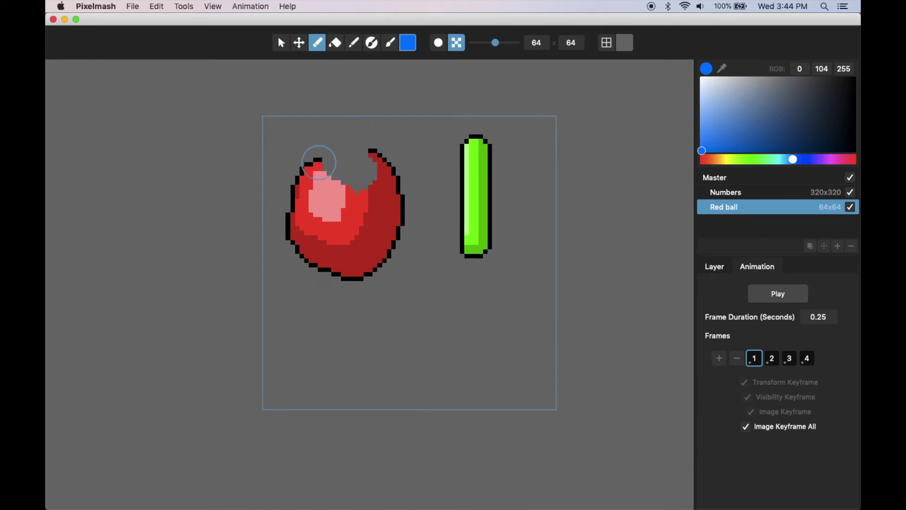
pyautogui.press('p')
pyautogui.press('p')
pyautogui.press('Right')
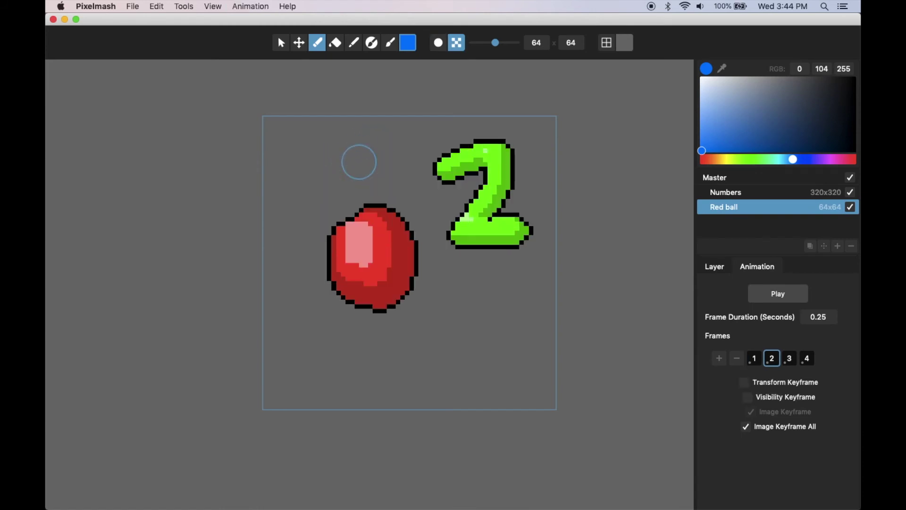
pyautogui.moveTo(397, 196); pyautogui.dragTo(364, 218)
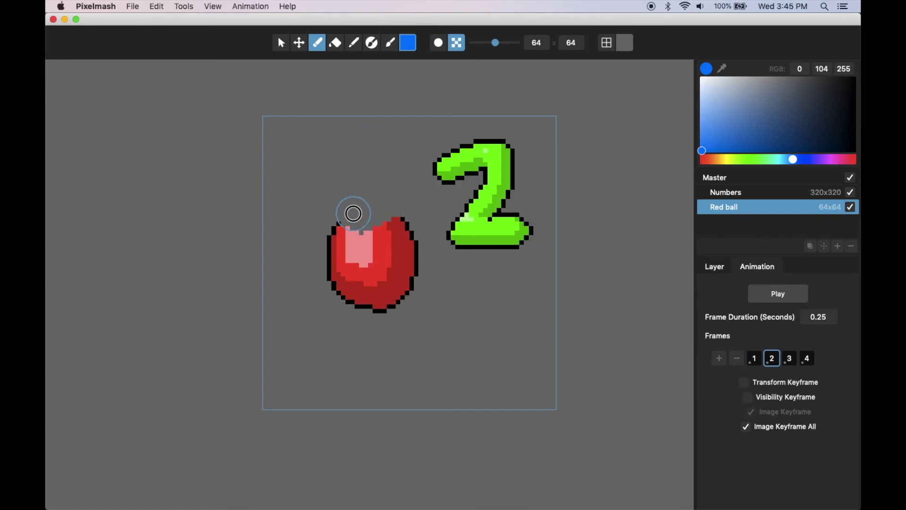
# Step: Erase the ball's left side on frame 3, review the frames, then undo the erasing
pyautogui.press('Right')
pyautogui.moveTo(367, 272); pyautogui.dragTo(367, 323)
pyautogui.press('Right')
pyautogui.press('Right')
pyautogui.press('Right')
pyautogui.press('Right')
pyautogui.press('Right')
pyautogui.press('Right')
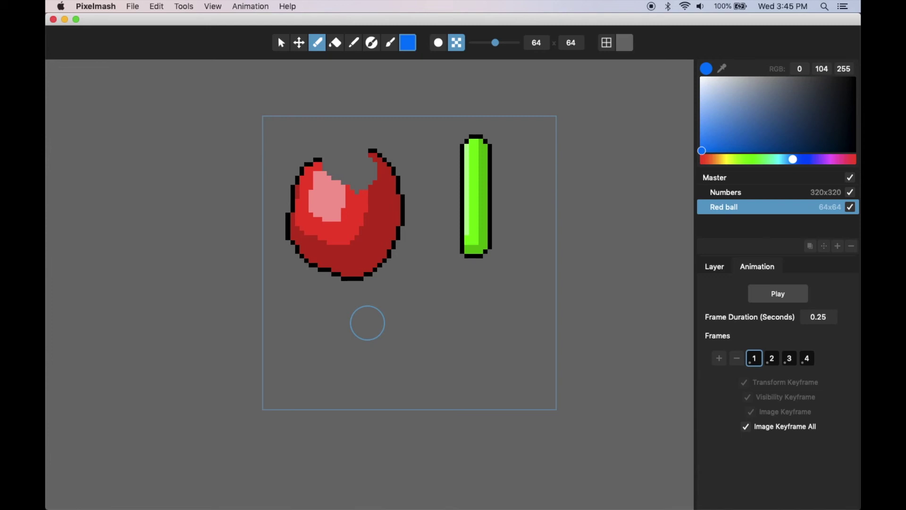
pyautogui.press('super+z')
pyautogui.press('super+z')
pyautogui.press('super+z')
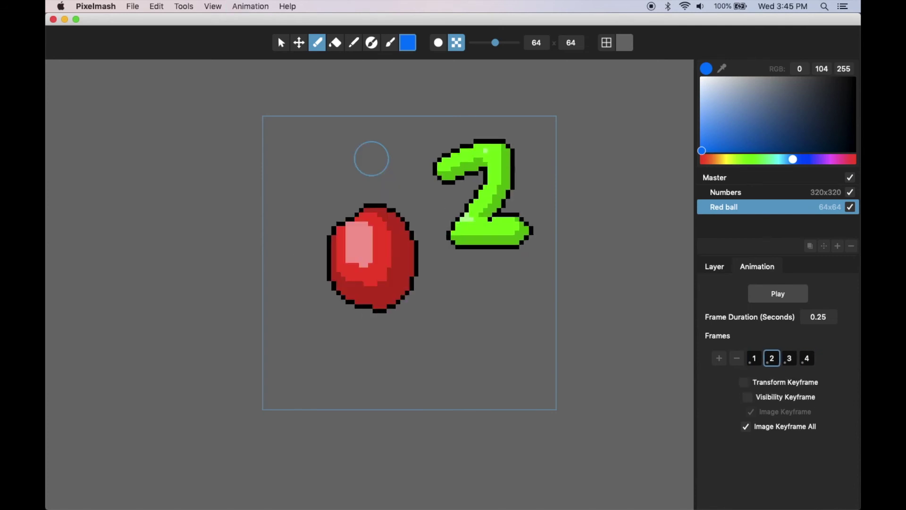
# Step: Eyedrop the ball's pink to paint a larger highlight on frame 1, then pick up its mid red
pyautogui.click(391, 47)
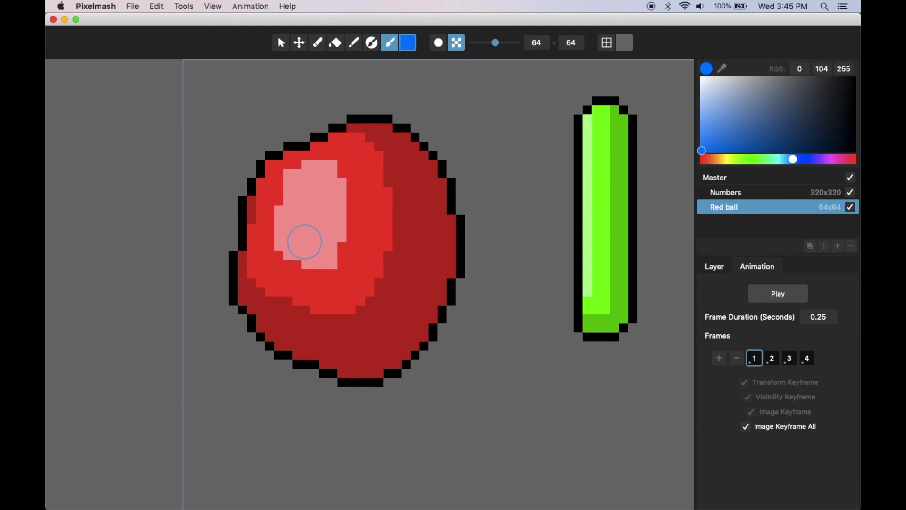
pyautogui.keyDown('alt'); pyautogui.click(319, 213); pyautogui.keyUp('alt')
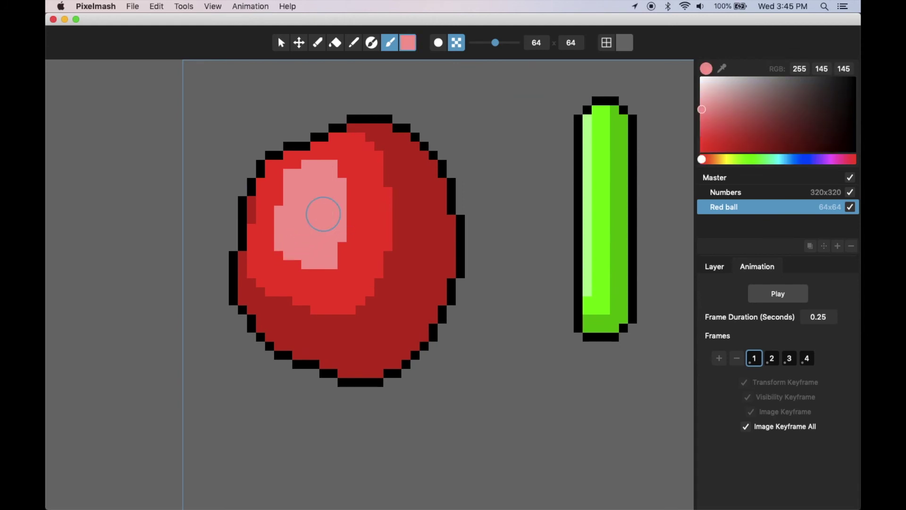
pyautogui.moveTo(340, 199)
pyautogui.mouseDown()
pyautogui.moveTo(341, 230)
pyautogui.moveTo(357, 222)
pyautogui.moveTo(343, 189)
pyautogui.moveTo(354, 215)
pyautogui.moveTo(336, 246)
pyautogui.moveTo(373, 286)
pyautogui.moveTo(393, 250)
pyautogui.moveTo(400, 203)
pyautogui.moveTo(366, 150)
pyautogui.mouseUp()
pyautogui.keyDown('alt'); pyautogui.click(354, 276); pyautogui.keyUp('alt')
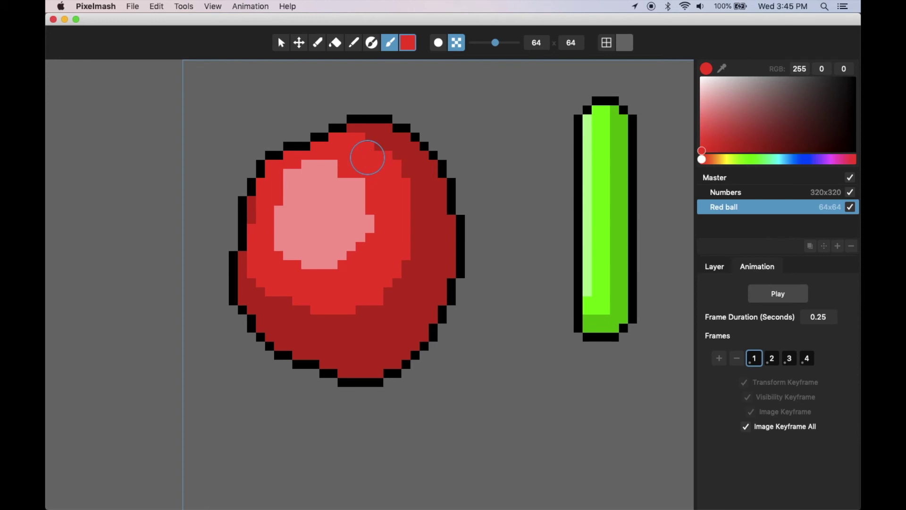
pyautogui.scroll(-3, 341, 287)
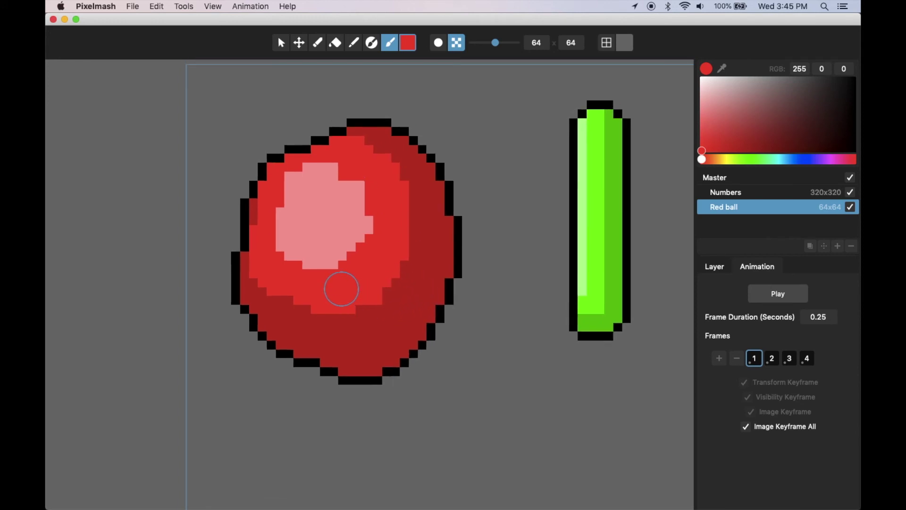
pyautogui.scroll(-1, 342, 289)
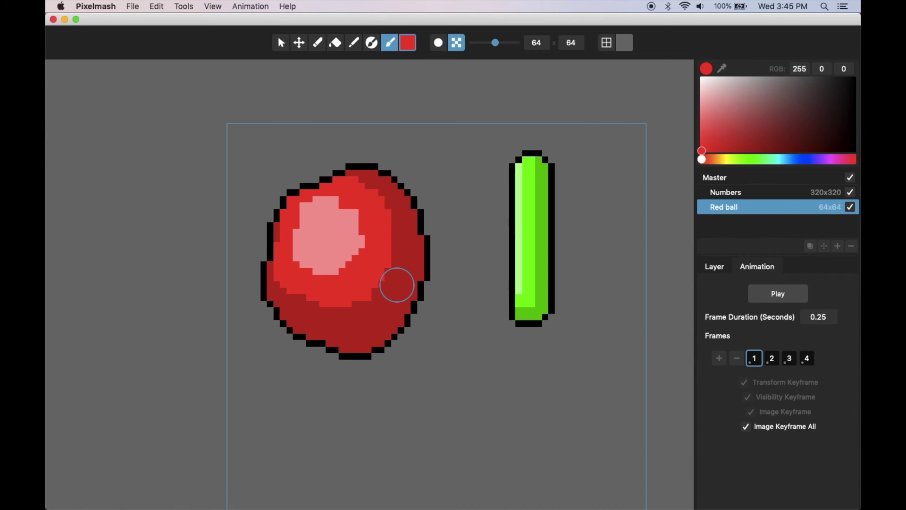
pyautogui.click(281, 42)
pyautogui.hscroll(2, 294, 76)
pyautogui.scroll(-1, 293, 76)
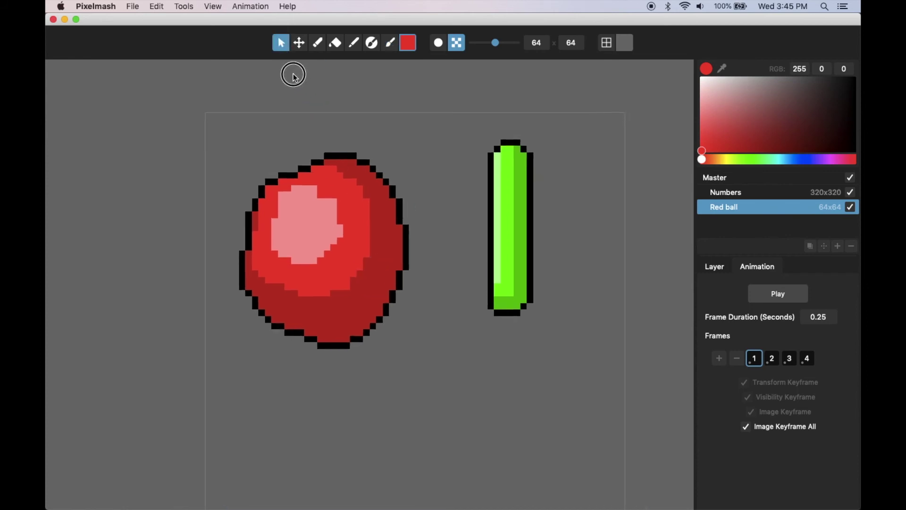
pyautogui.scroll(-2, 371, 225)
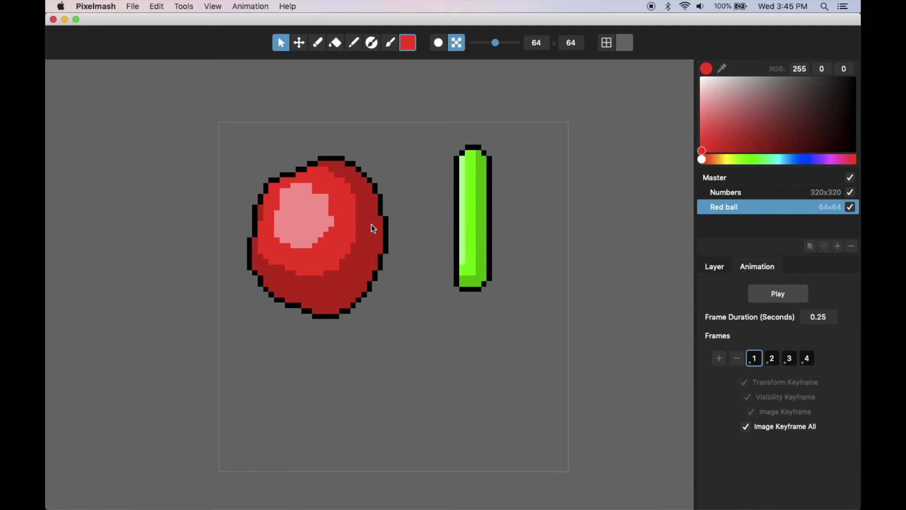
pyautogui.click(157, 6)
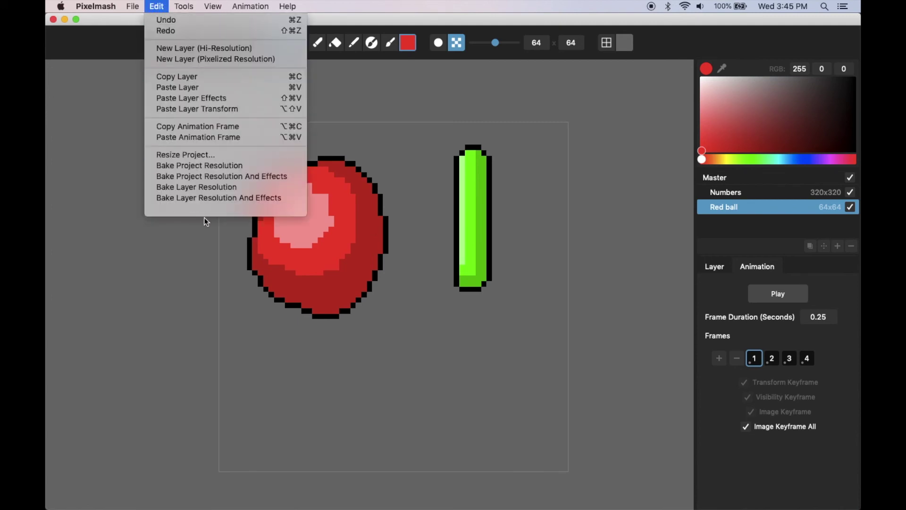
pyautogui.click(158, 6)
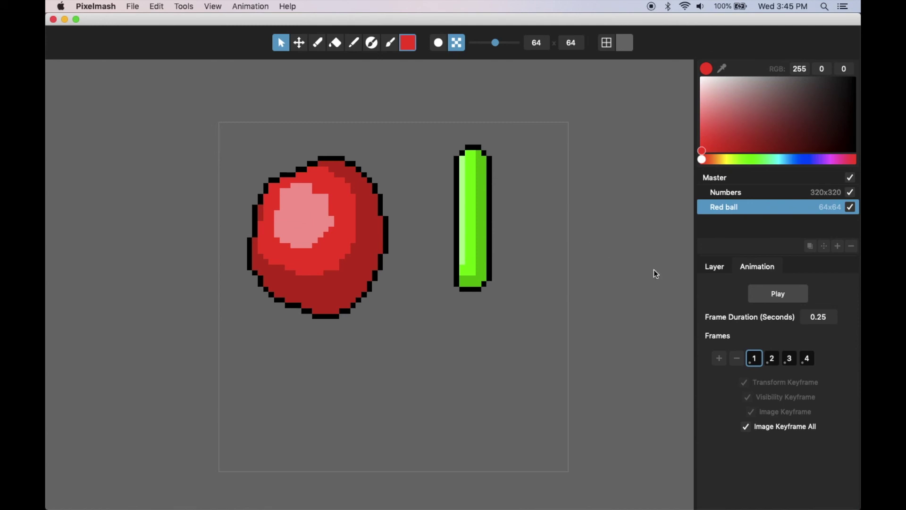
pyautogui.click(778, 360)
pyautogui.click(790, 361)
pyautogui.click(806, 360)
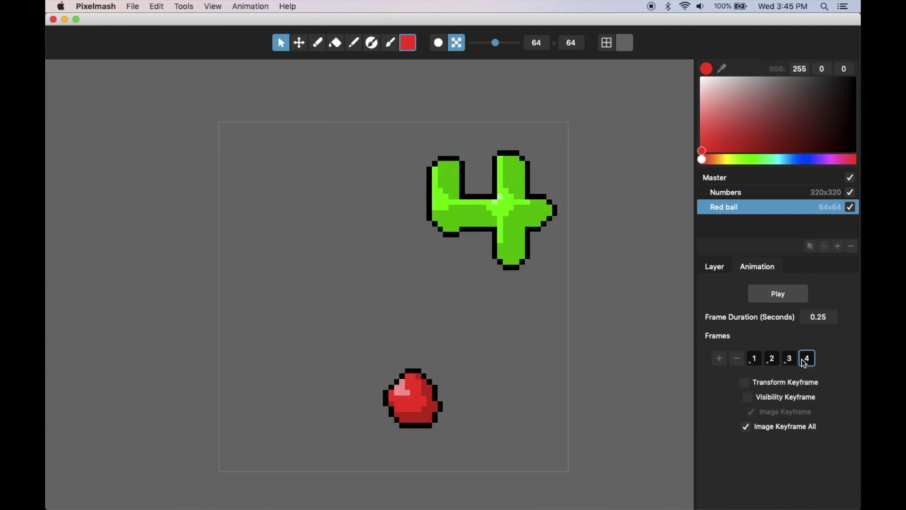
pyautogui.click(758, 360)
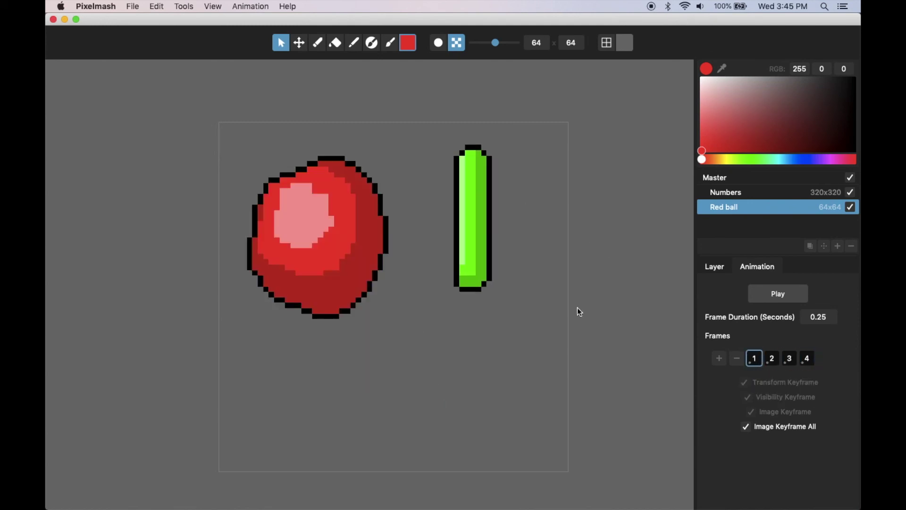
pyautogui.scroll(-5, 576, 307)
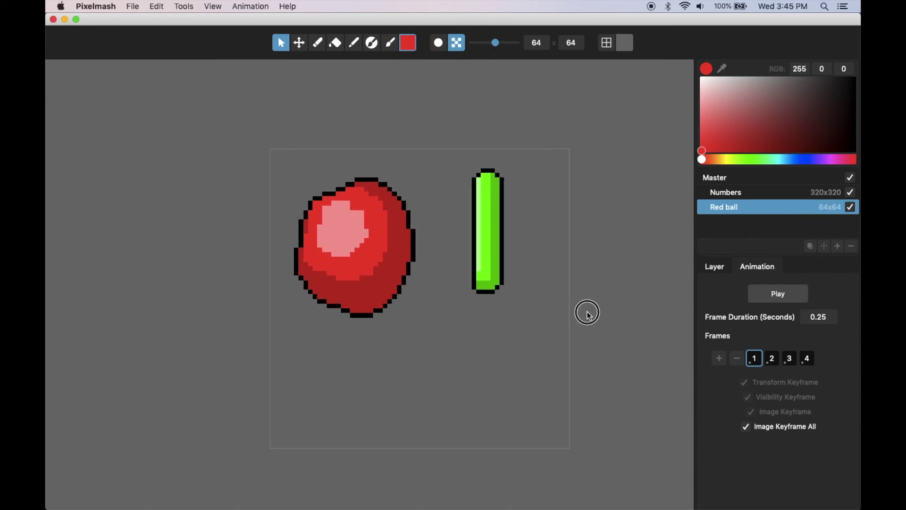
# Step: Turn on Animation > Show Onion Skin and step forward and back to frame 2
pyautogui.click(256, 7)
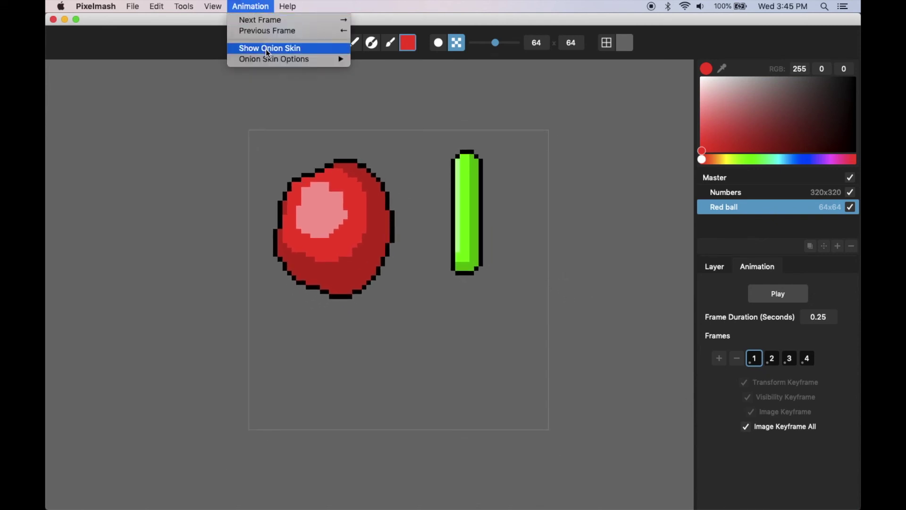
pyautogui.moveTo(273, 62)
pyautogui.click(268, 48)
pyautogui.press('Right')
pyautogui.press('Right')
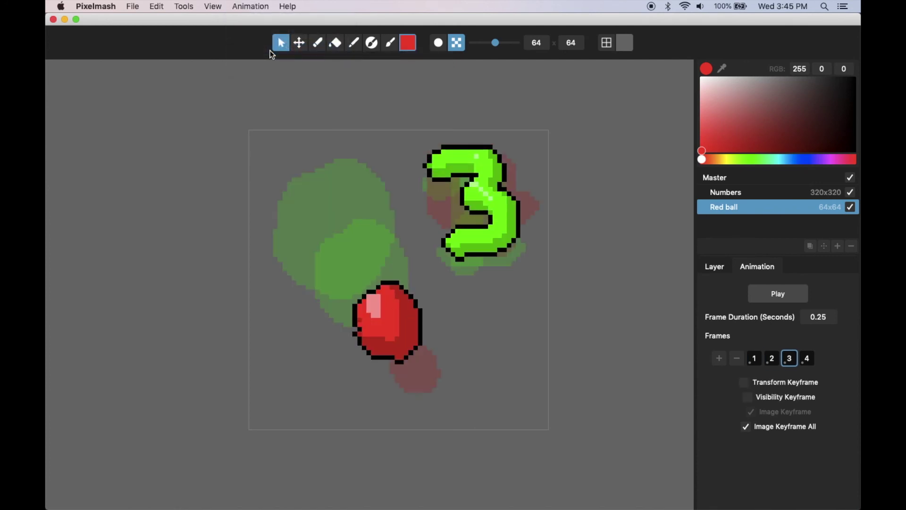
pyautogui.press('Left')
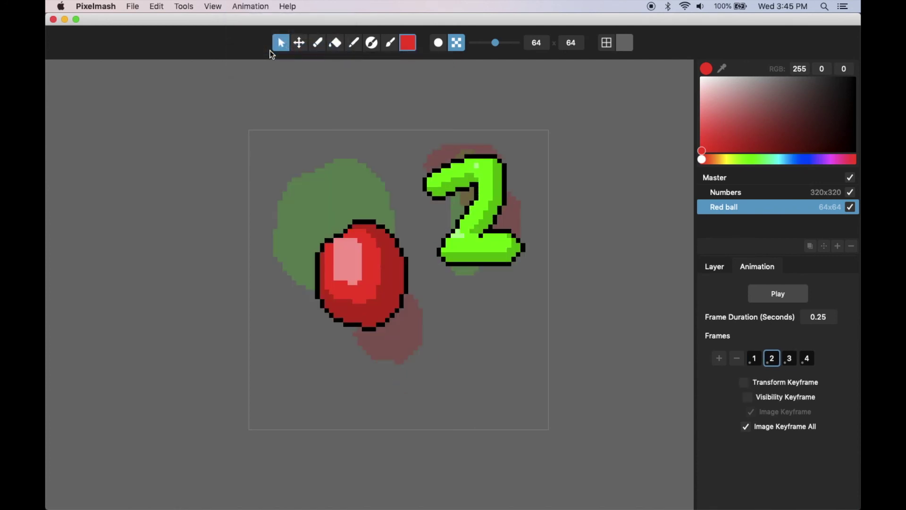
# Step: Look over the onion skin options without changing them, then view frame 3's ghosts
pyautogui.click(262, 6)
pyautogui.moveTo(342, 58)
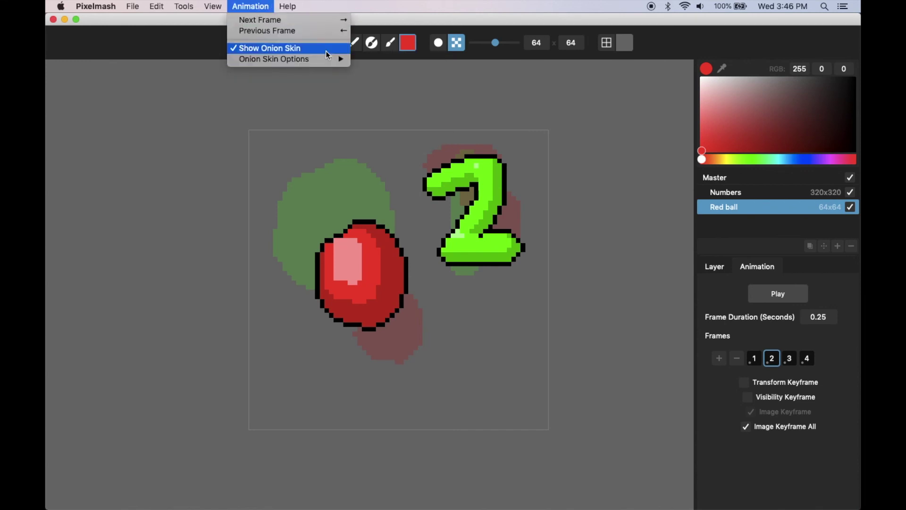
pyautogui.click(254, 7)
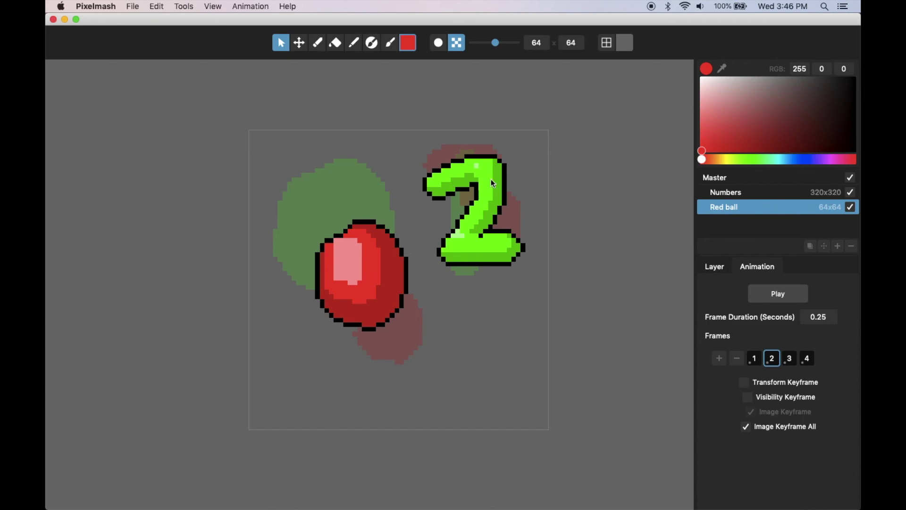
pyautogui.press('Right')
pyautogui.press('Right')
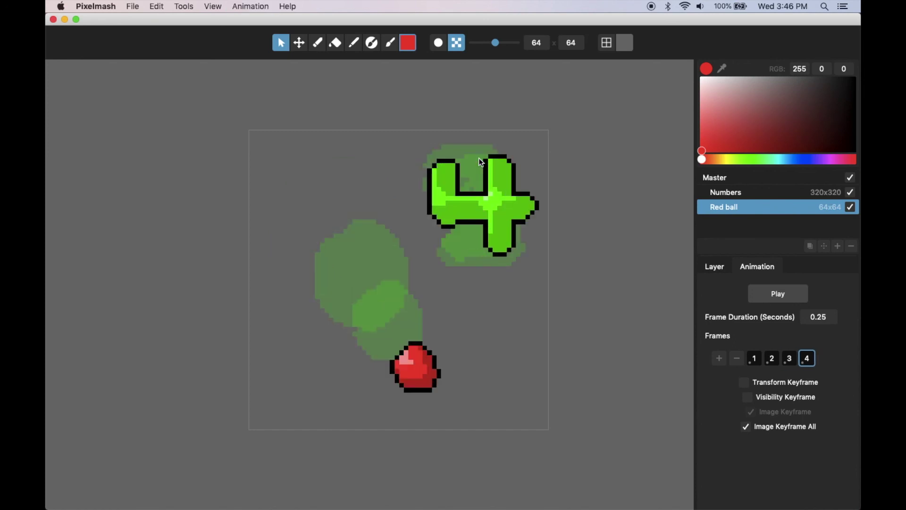
pyautogui.press('Left')
# Step: Set Onion Skin Options to Draw 1 Before, then Draw 0 After, then Draw 2 Before
pyautogui.click(252, 6)
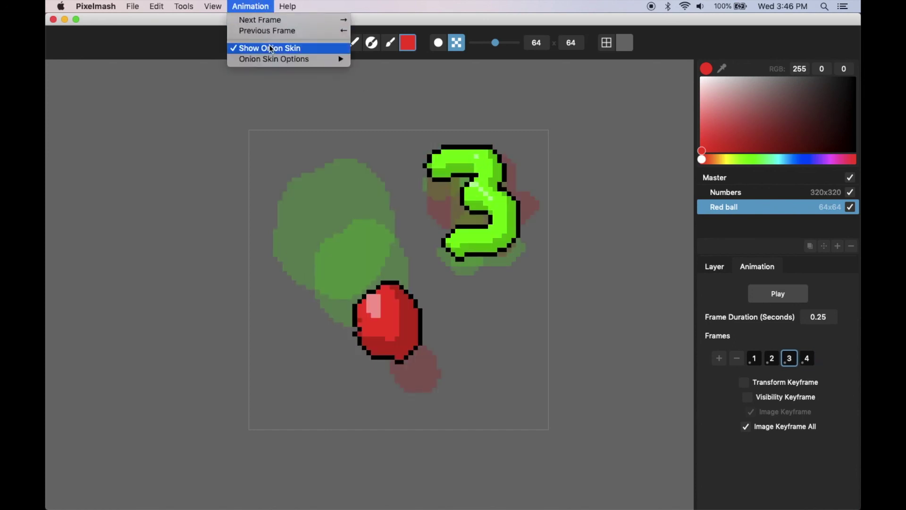
pyautogui.moveTo(279, 60)
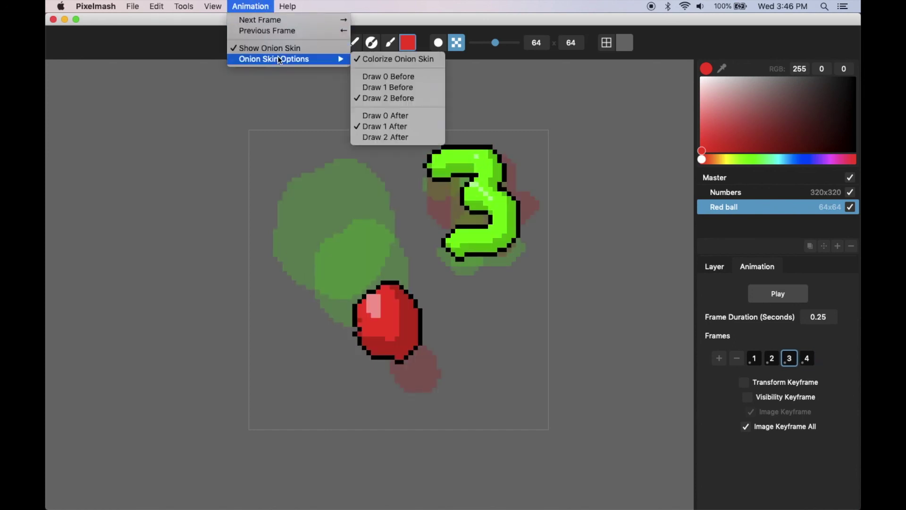
pyautogui.click(398, 87)
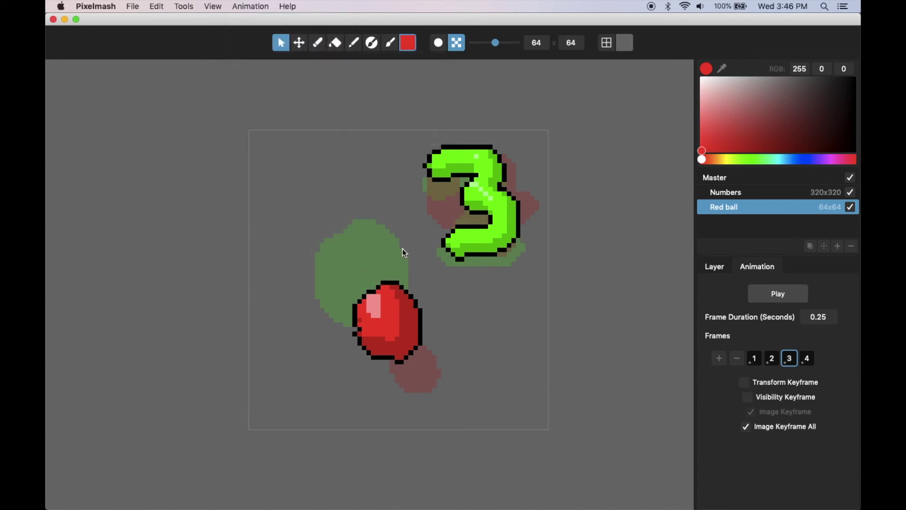
pyautogui.click(259, 5)
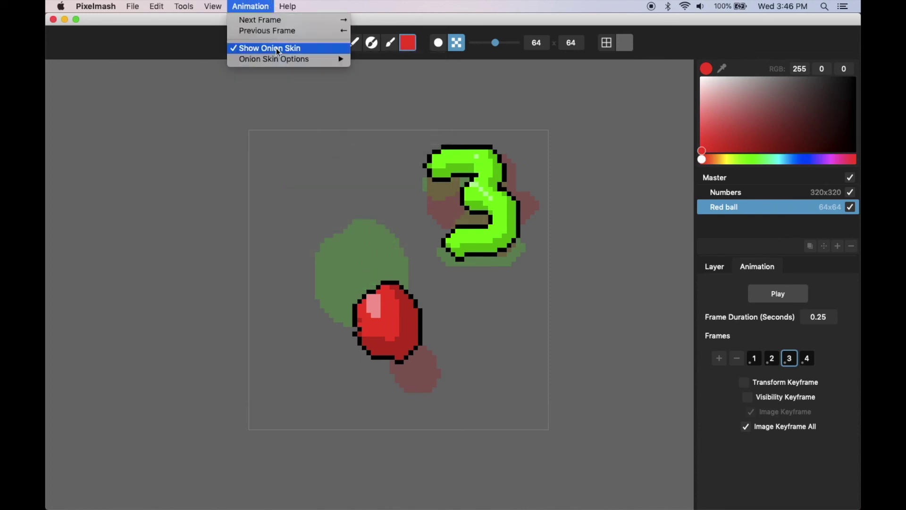
pyautogui.moveTo(330, 59)
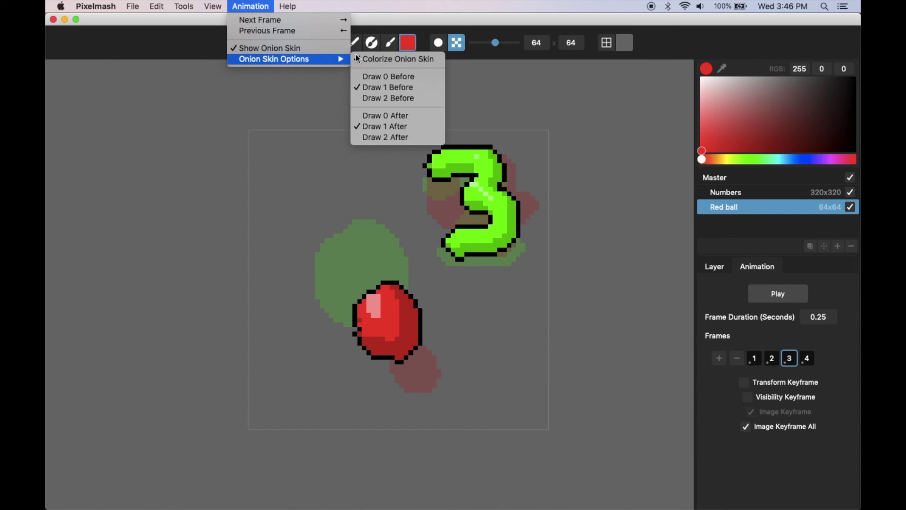
pyautogui.click(387, 116)
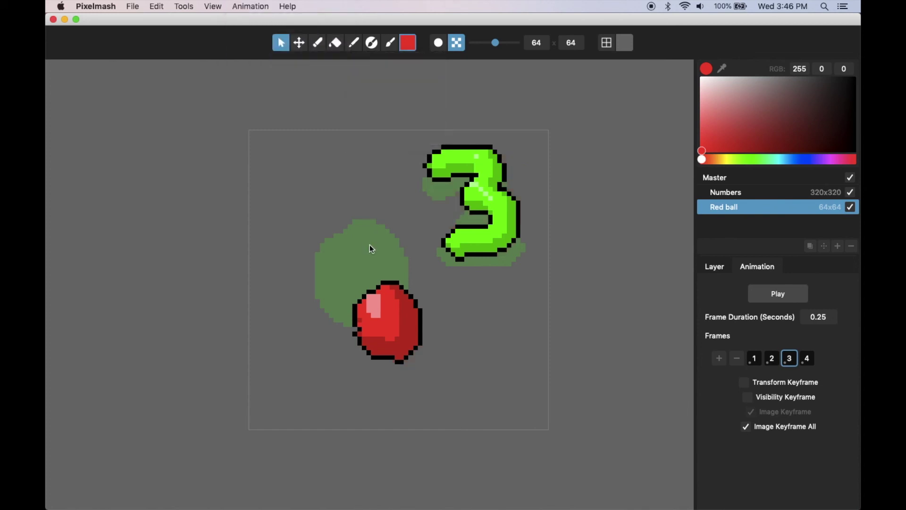
pyautogui.click(259, 6)
pyautogui.moveTo(302, 59)
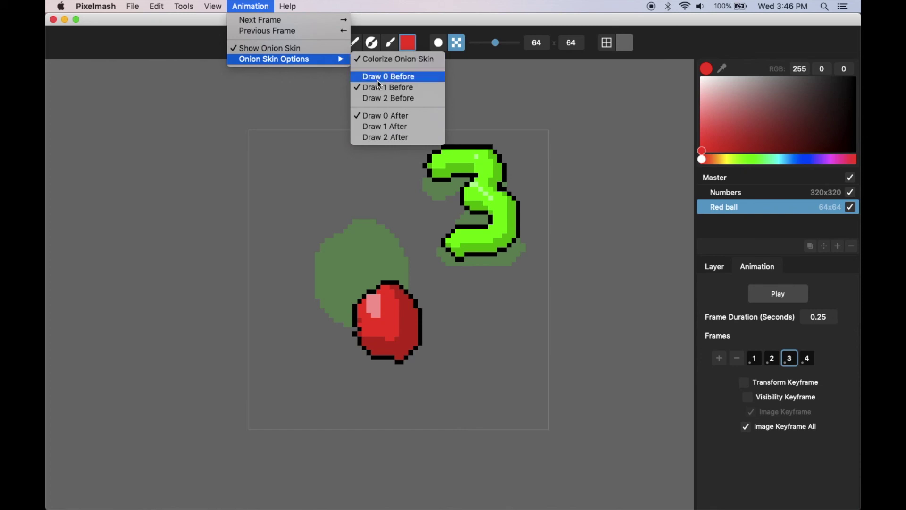
pyautogui.click(378, 98)
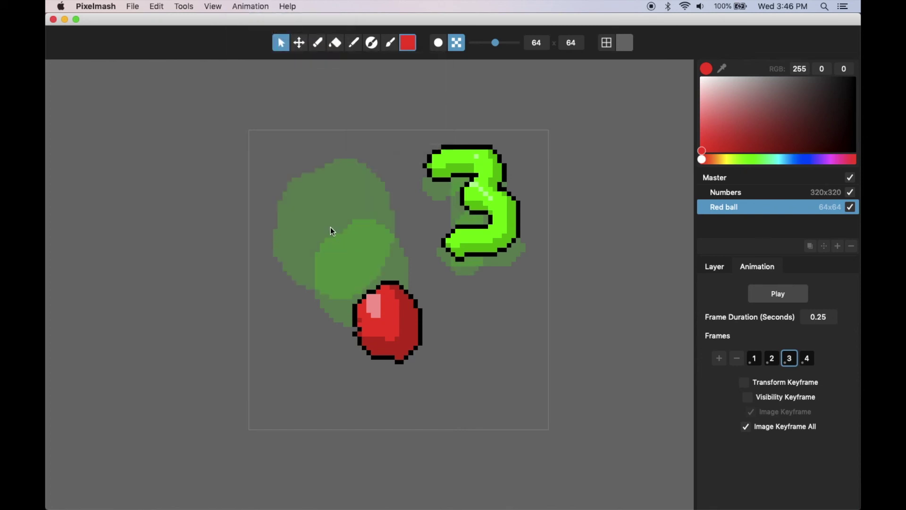
# Step: Jump ahead to frame 4, then step back to frame 2 with frame 1 ghosted
pyautogui.press('space')
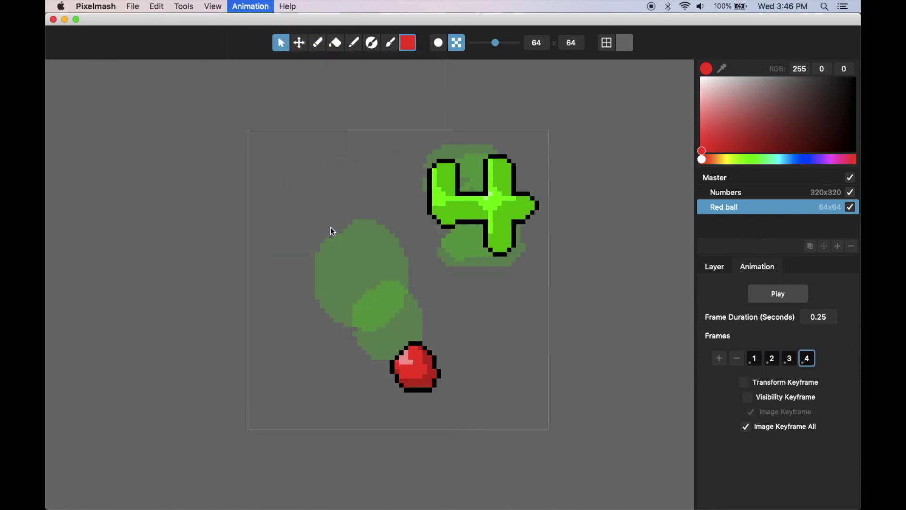
pyautogui.press('Left')
pyautogui.press('Left')
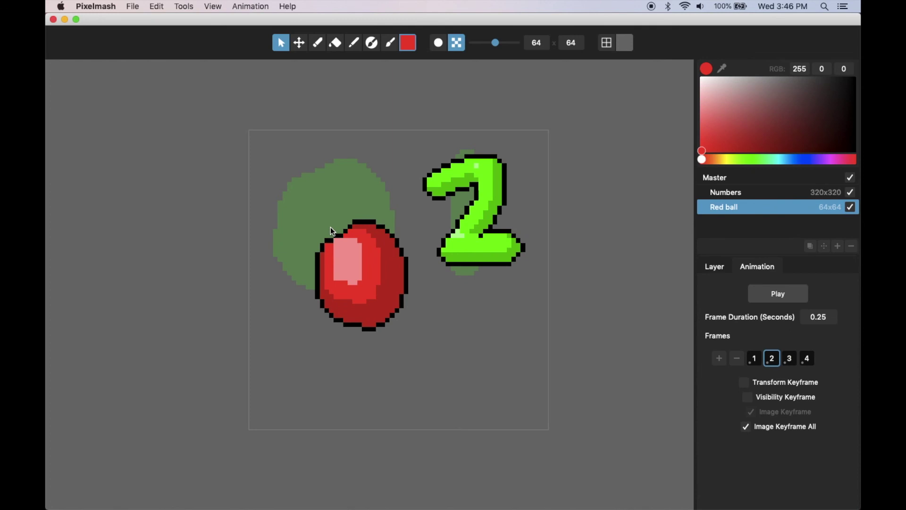